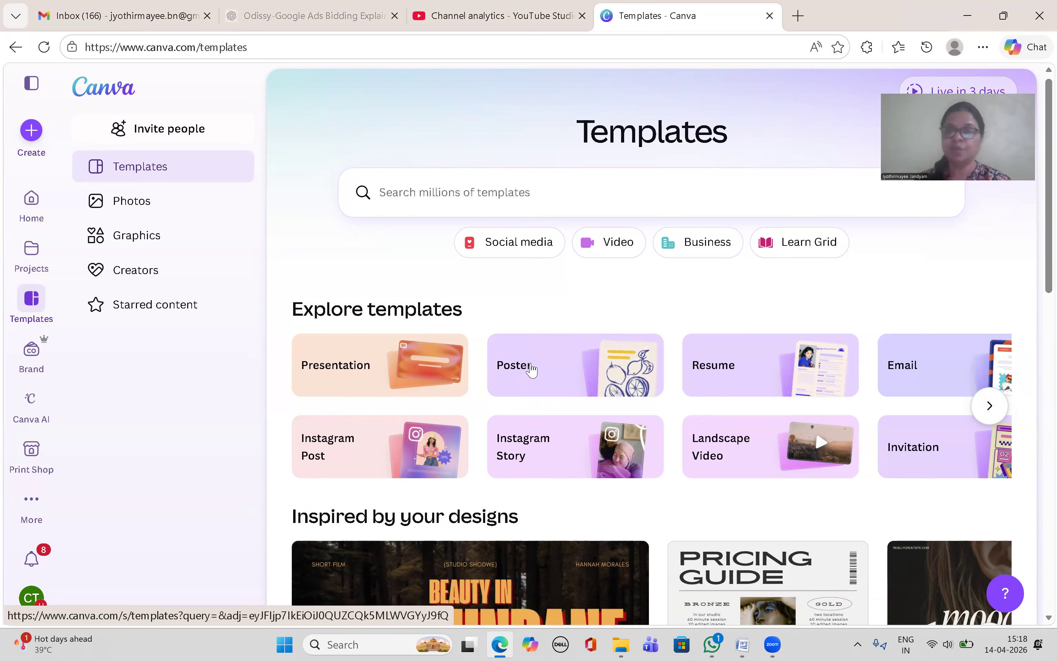
# Step: Open the Poster category under Explore templates to browse poster templates
pyautogui.click(531, 370)
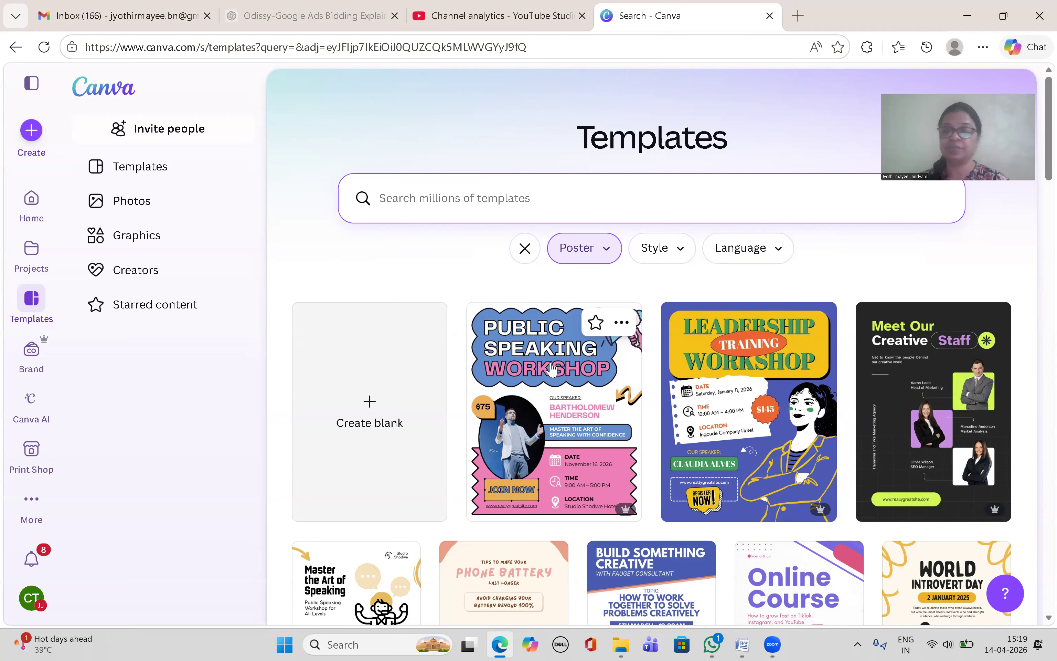
# Step: Switch to the Word document 'How to create a poster' holding the course poster text
pyautogui.click(742, 644)
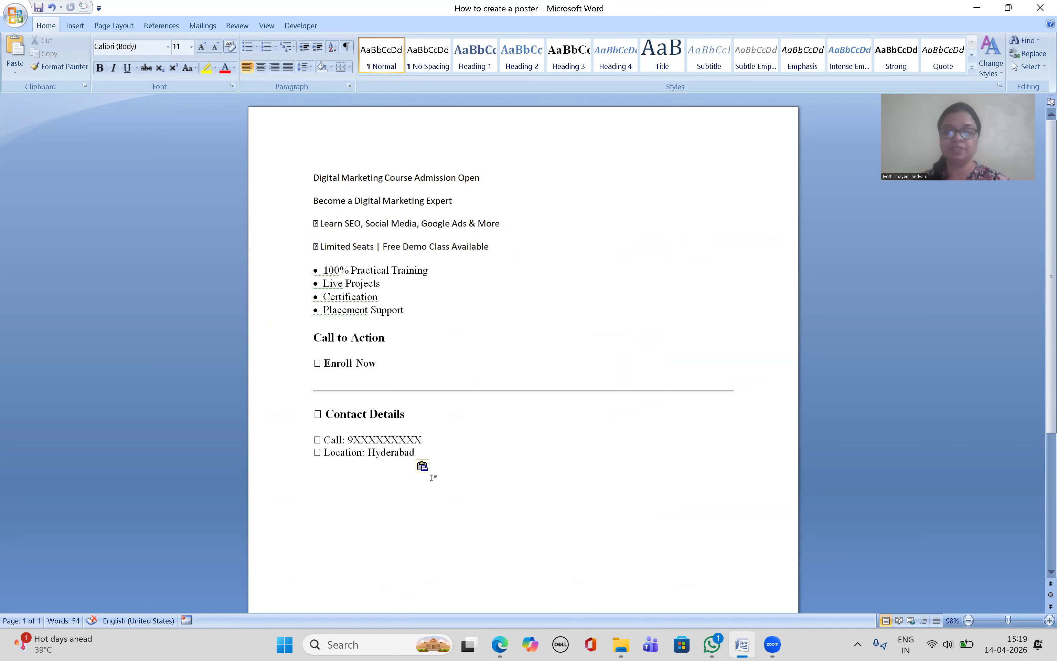
# Step: Switch back to the Canva poster template results in Edge
pyautogui.click(499, 644)
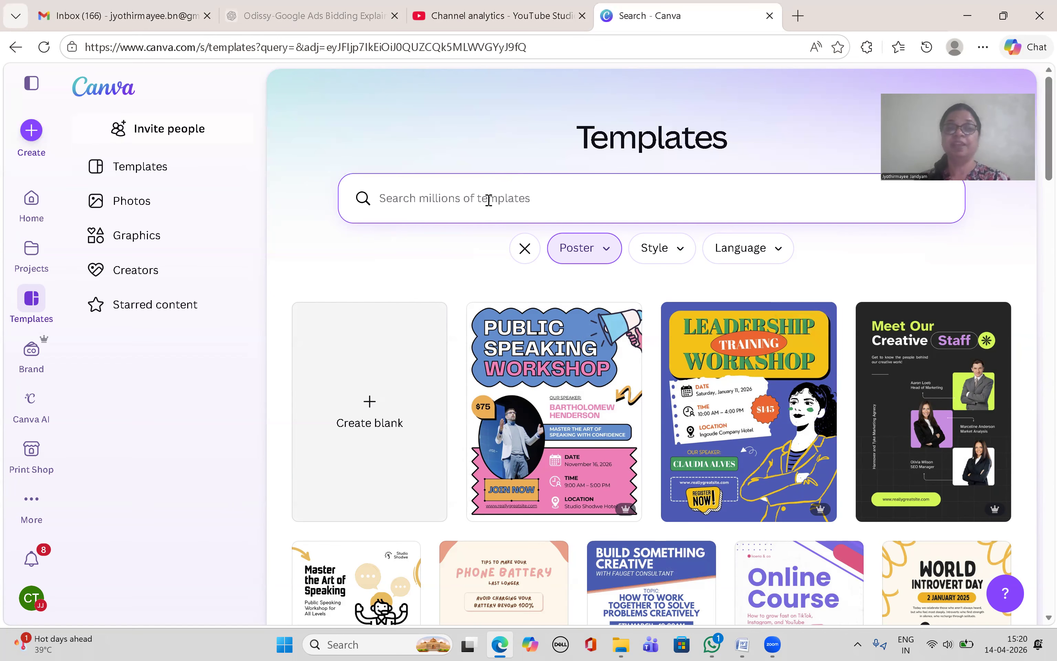
# Step: Start a blank poster and search templates for 'digital marketing online classes'
pyautogui.click(371, 407)
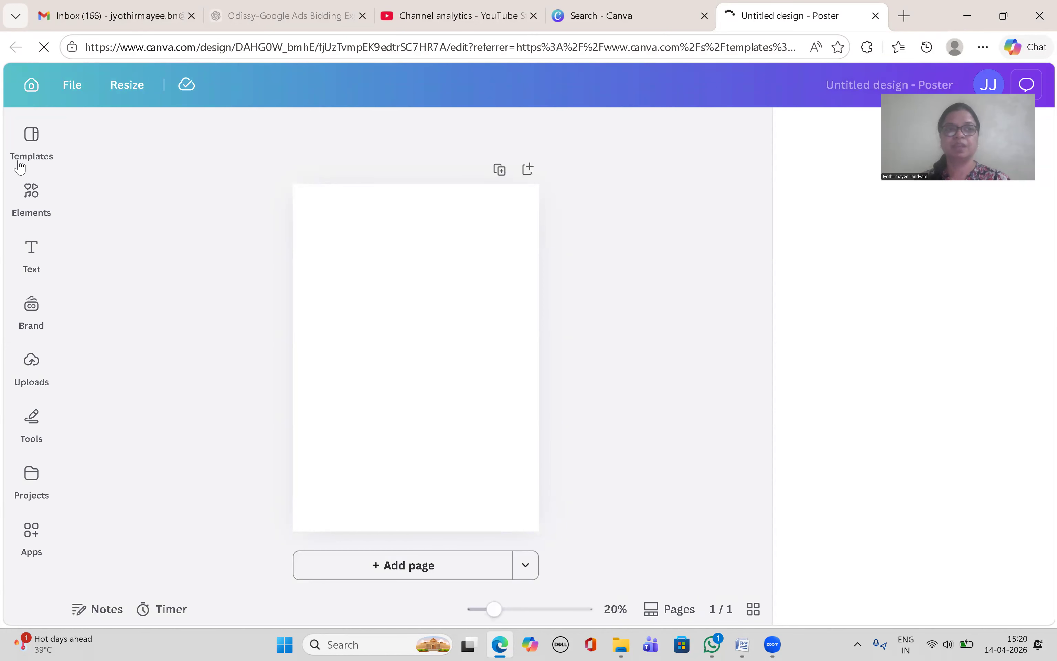
pyautogui.click(29, 148)
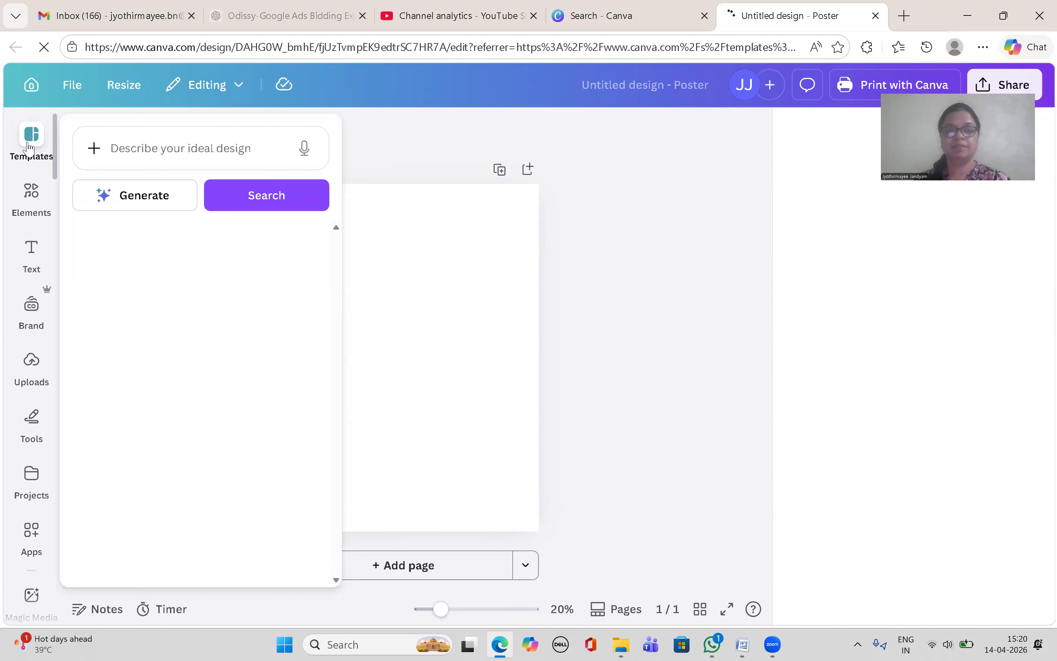
pyautogui.click(150, 144)
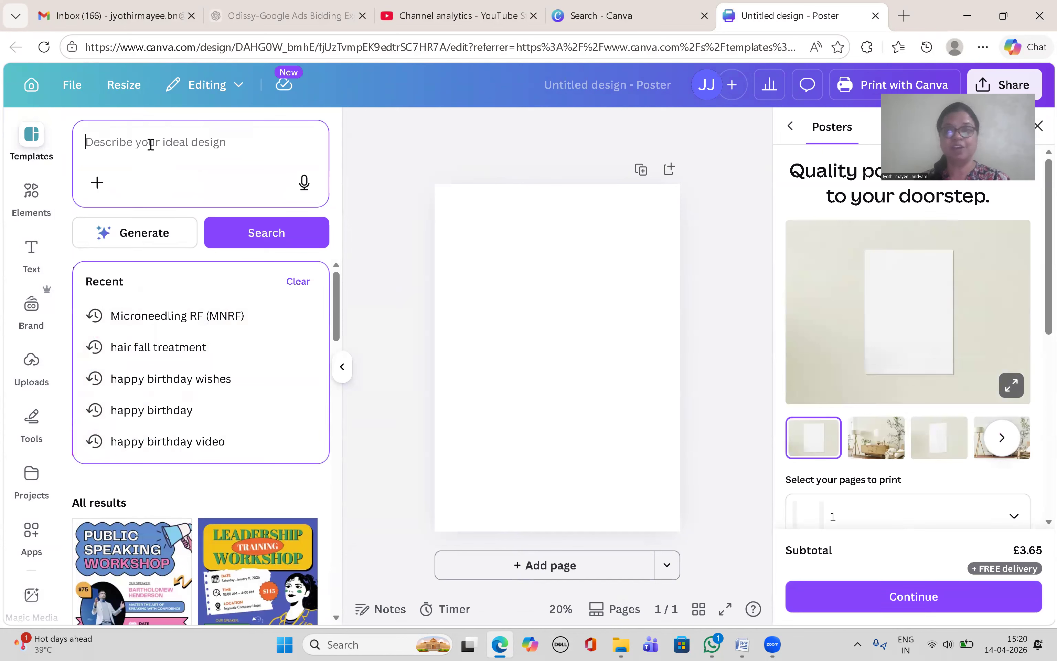
pyautogui.write('di')
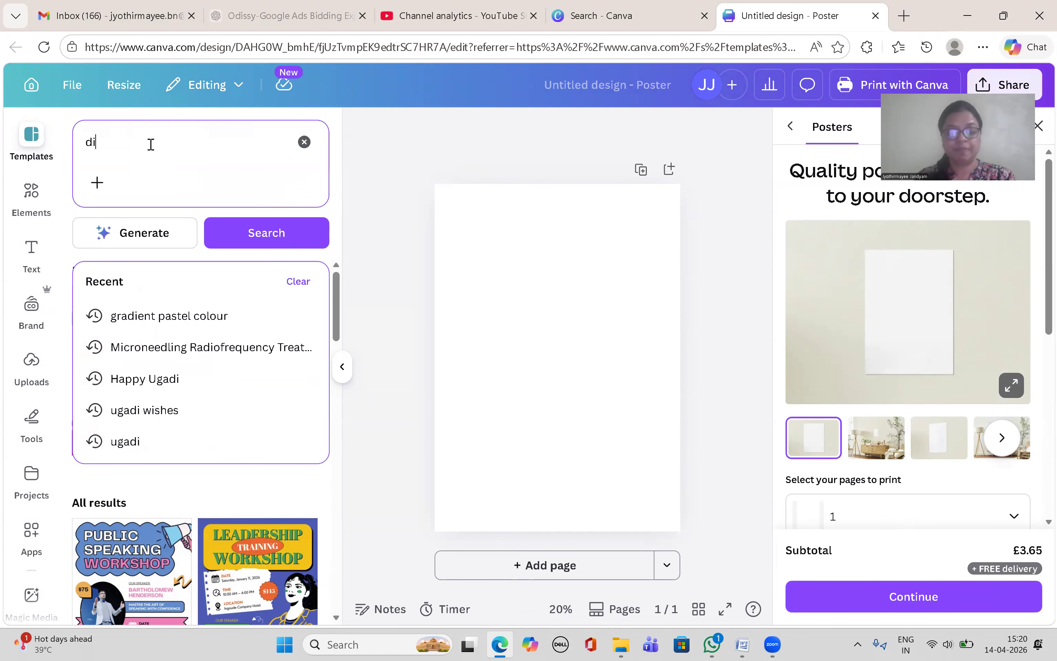
pyautogui.write('gitalmar')
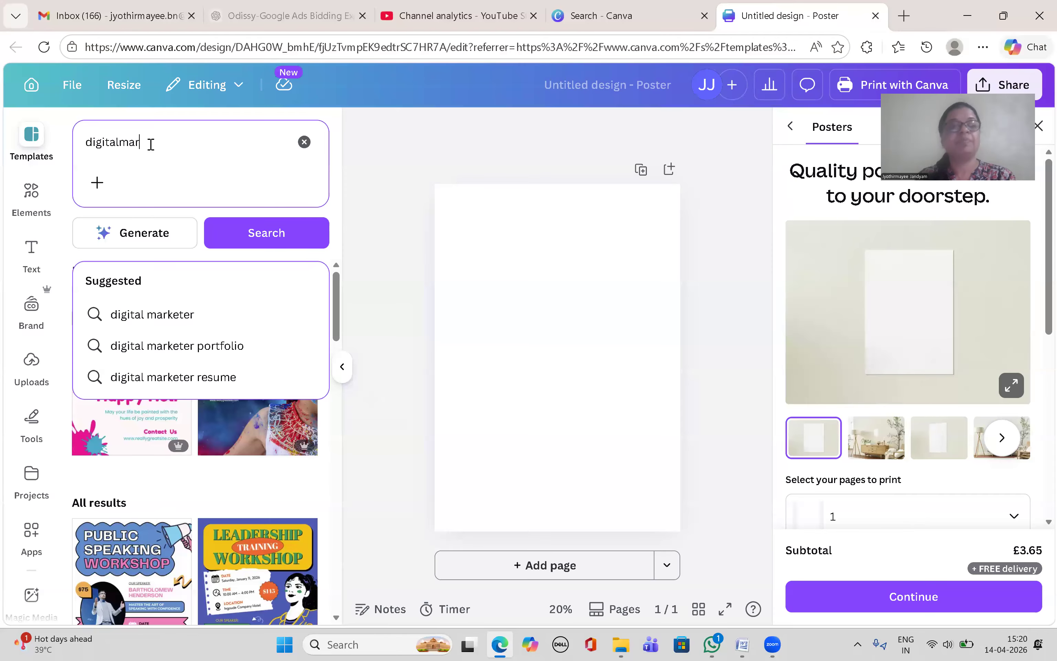
pyautogui.press('BackSpace')
pyautogui.press('BackSpace')
pyautogui.write('mar')
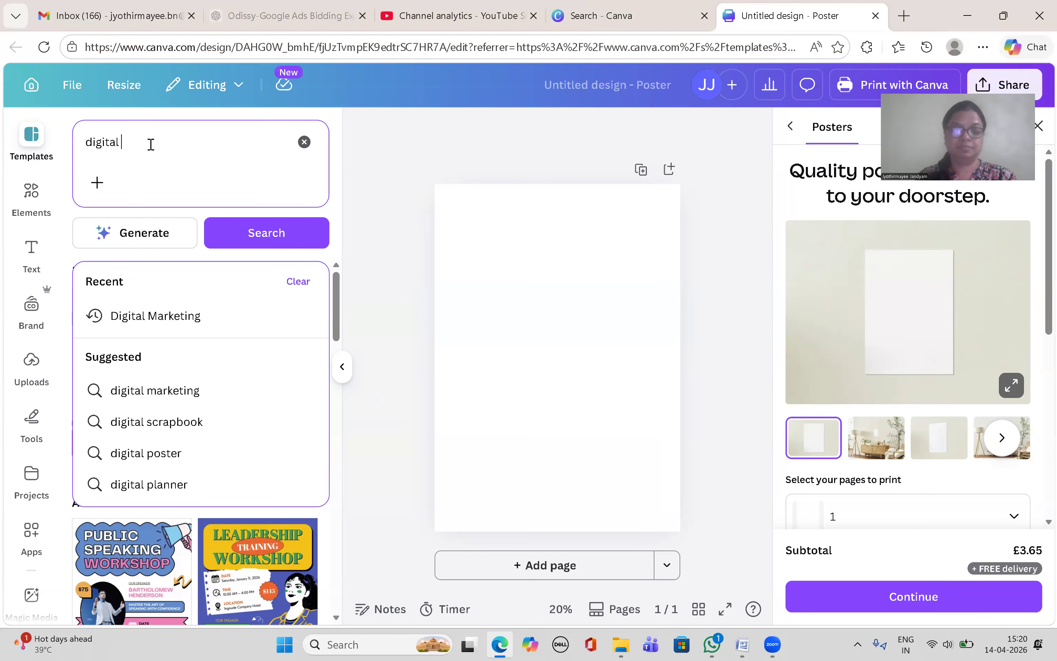
pyautogui.write('keting ')
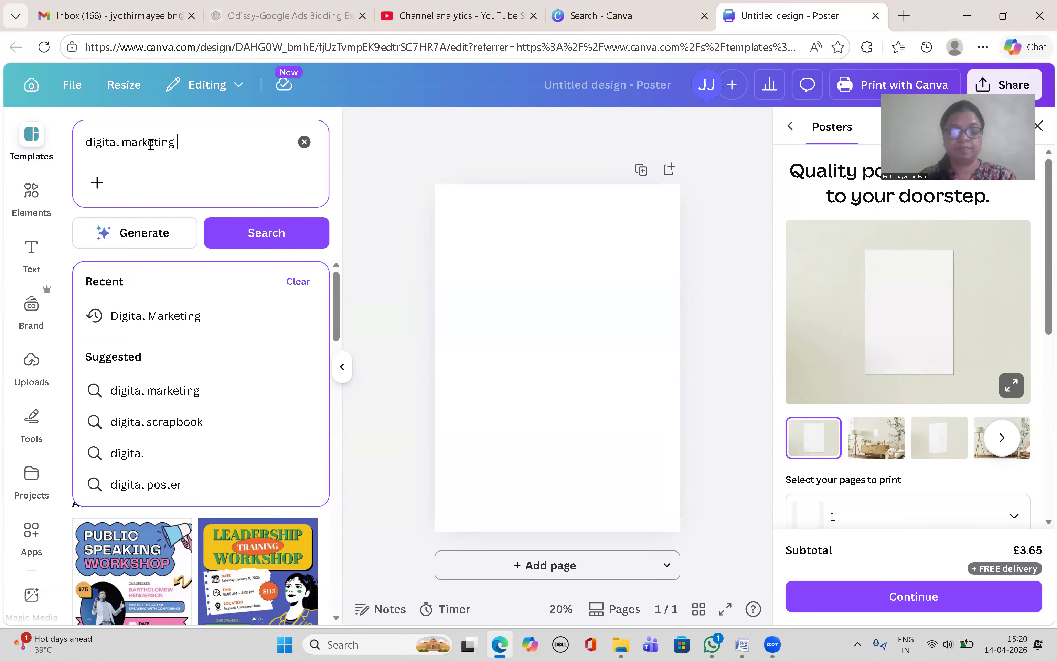
pyautogui.write('online classes')
pyautogui.press('Return')
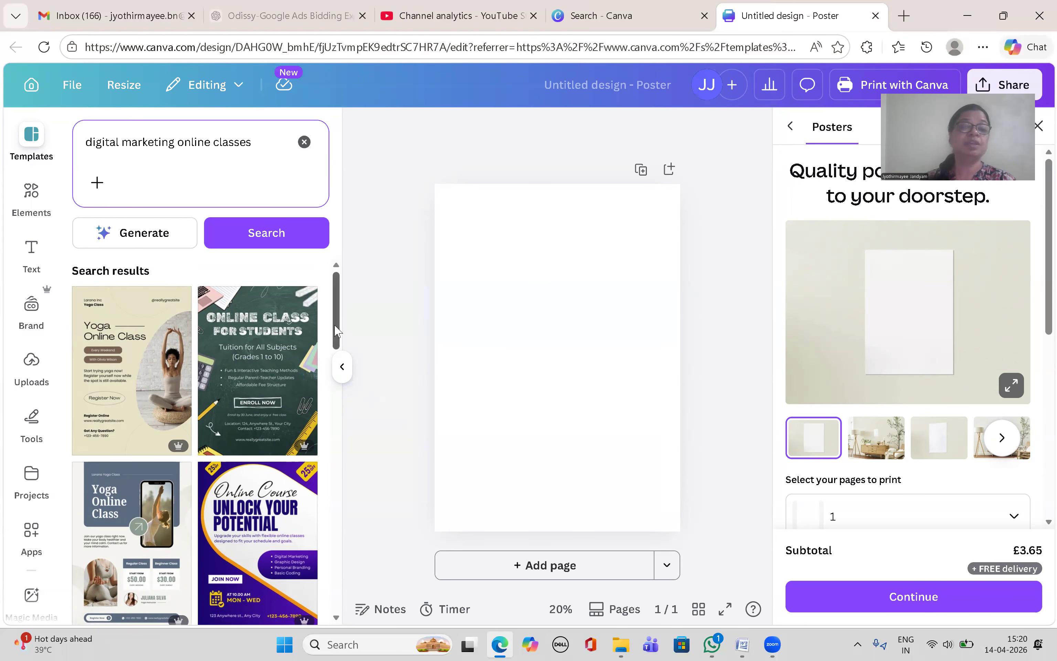
# Step: Apply the Purple Gradient Modern Business Online Class Poster template from the results
pyautogui.moveTo(336, 330); pyautogui.dragTo(331, 518)
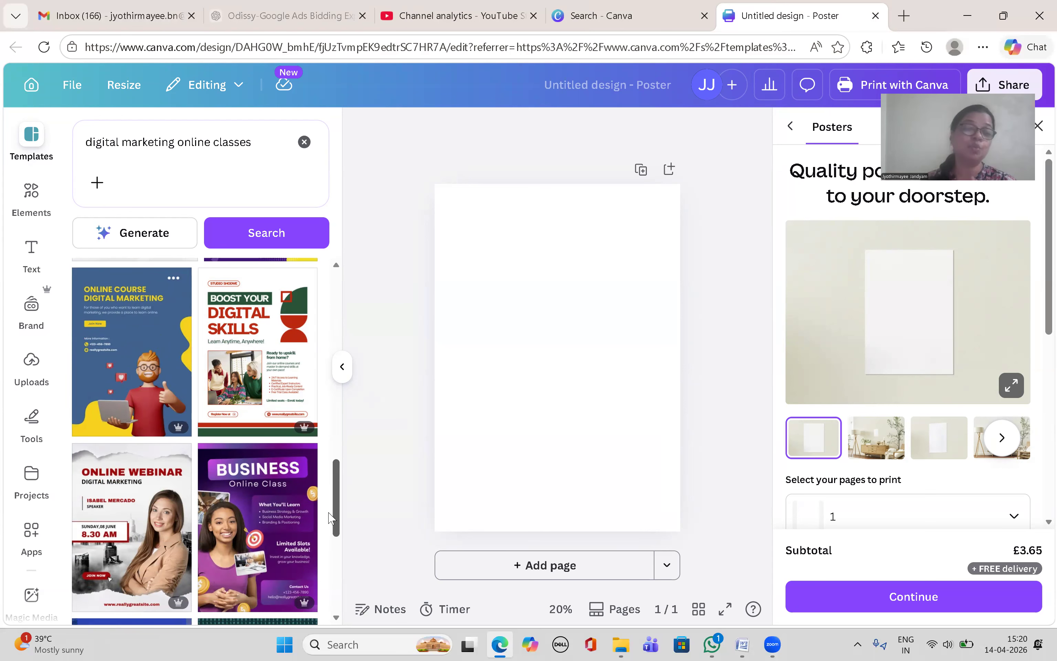
pyautogui.moveTo(330, 518); pyautogui.dragTo(330, 533)
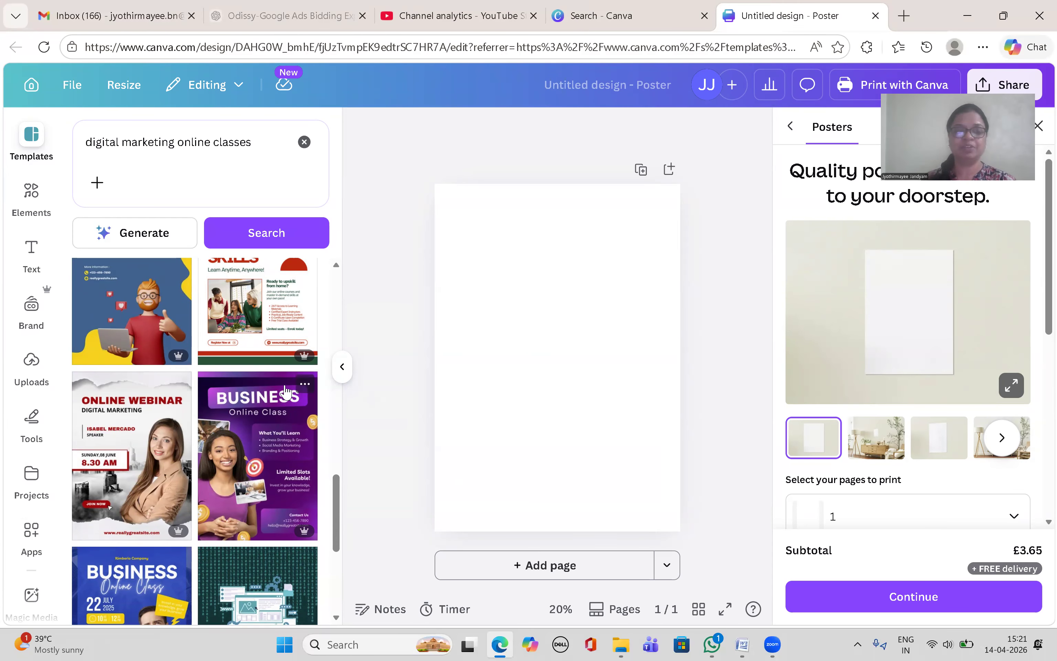
pyautogui.click(257, 461)
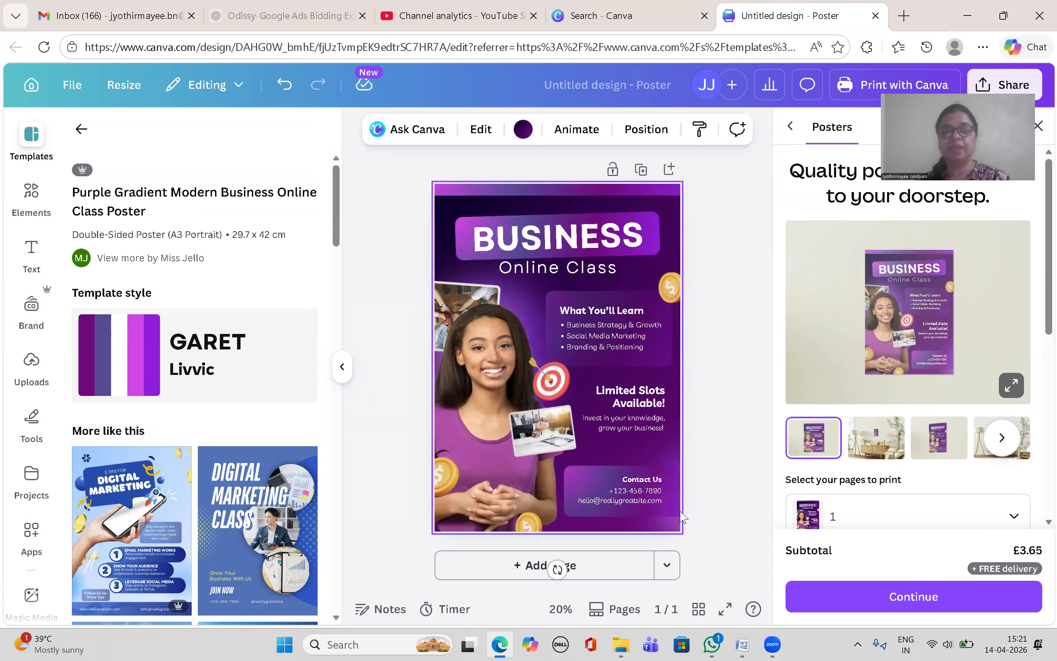
# Step: Select the woman's photo on page 1 of the poster
pyautogui.click(483, 352)
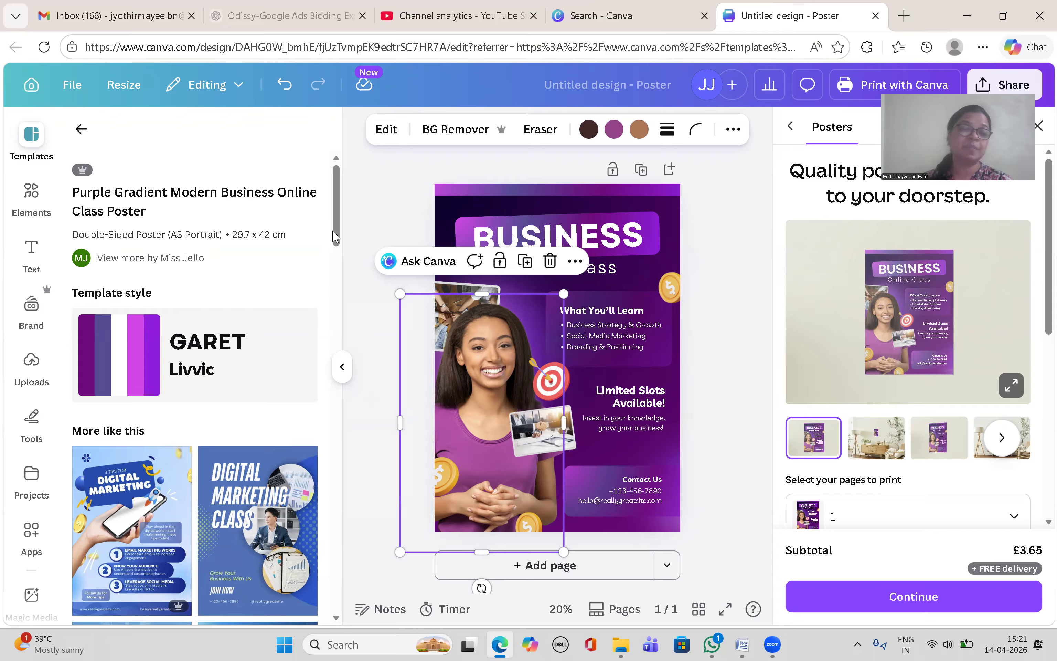
pyautogui.moveTo(336, 236)
pyautogui.mouseDown()
pyautogui.moveTo(336, 300)
pyautogui.moveTo(336, 240)
pyautogui.mouseUp()
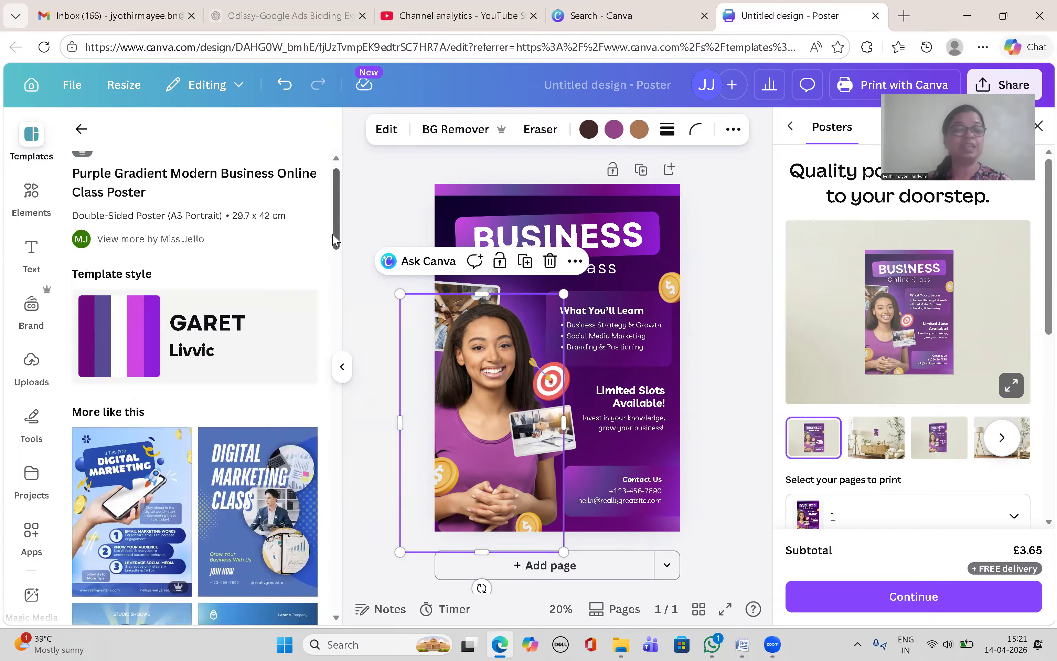
pyautogui.scroll(-2, 175, 393)
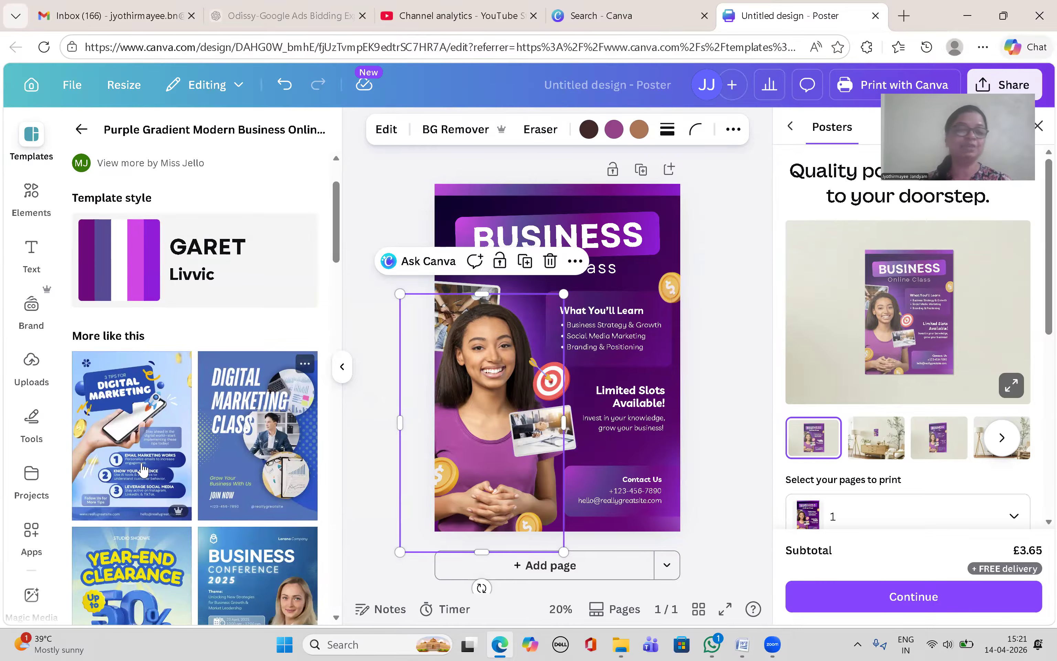
# Step: Add page 2 with the Blue and White Tips For Digital Marketing template, then close the print offer
pyautogui.click(551, 567)
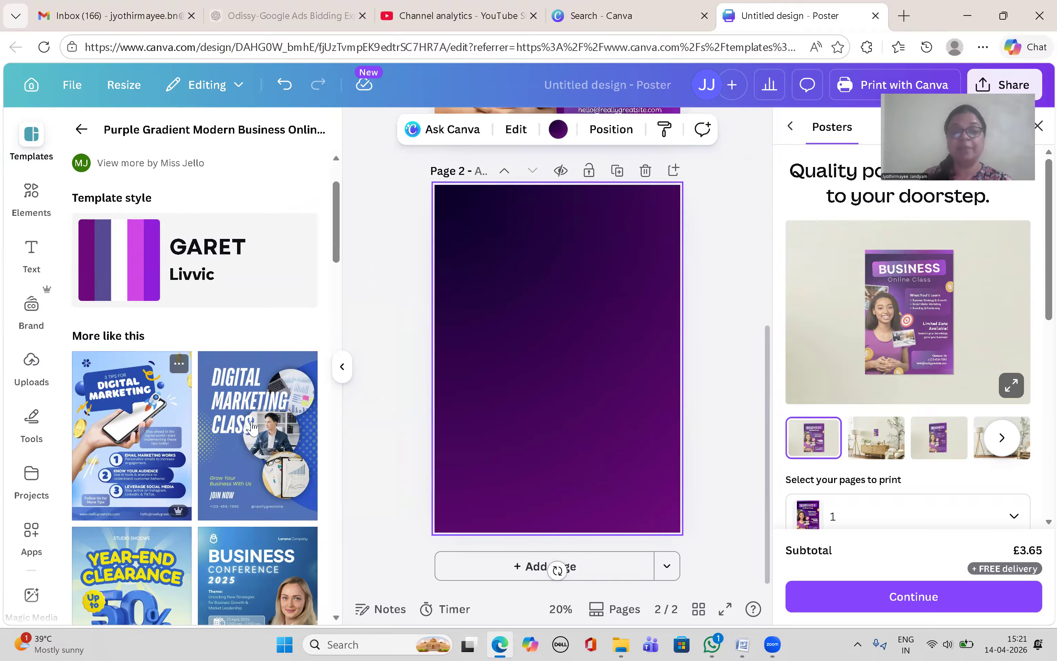
pyautogui.click(133, 450)
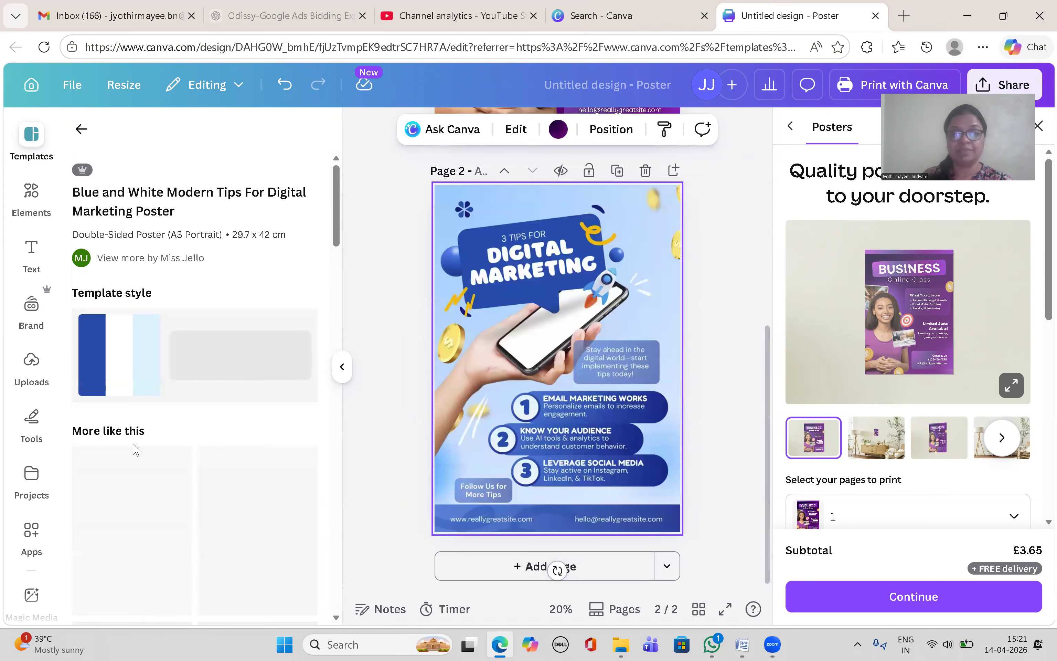
pyautogui.scroll(5, 682, 416)
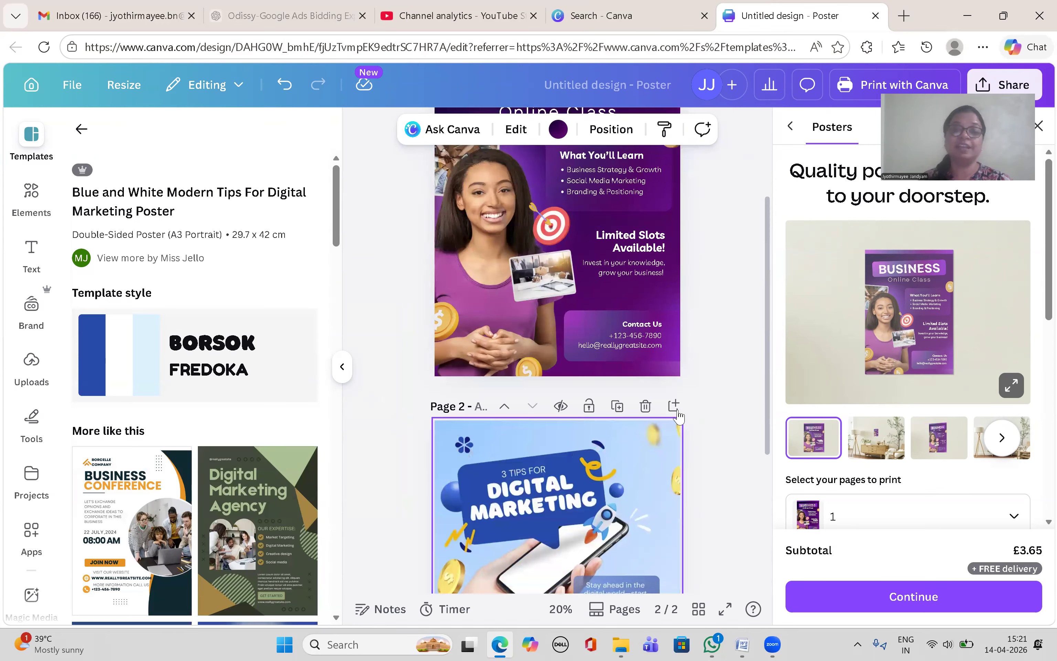
pyautogui.scroll(-4, 682, 416)
pyautogui.scroll(3, 681, 416)
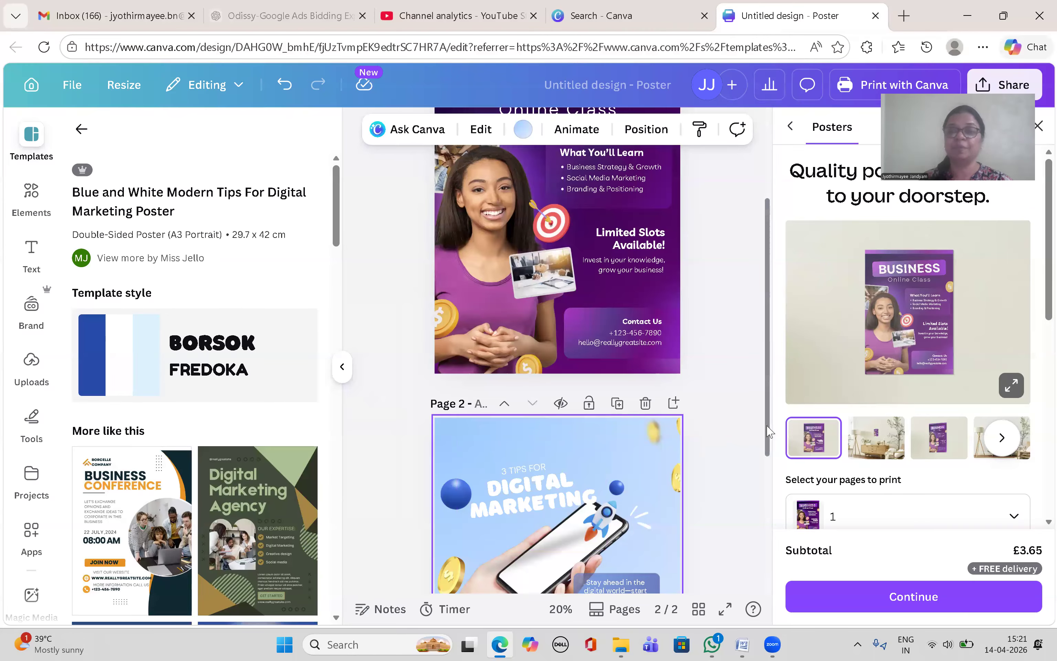
pyautogui.scroll(3, 773, 332)
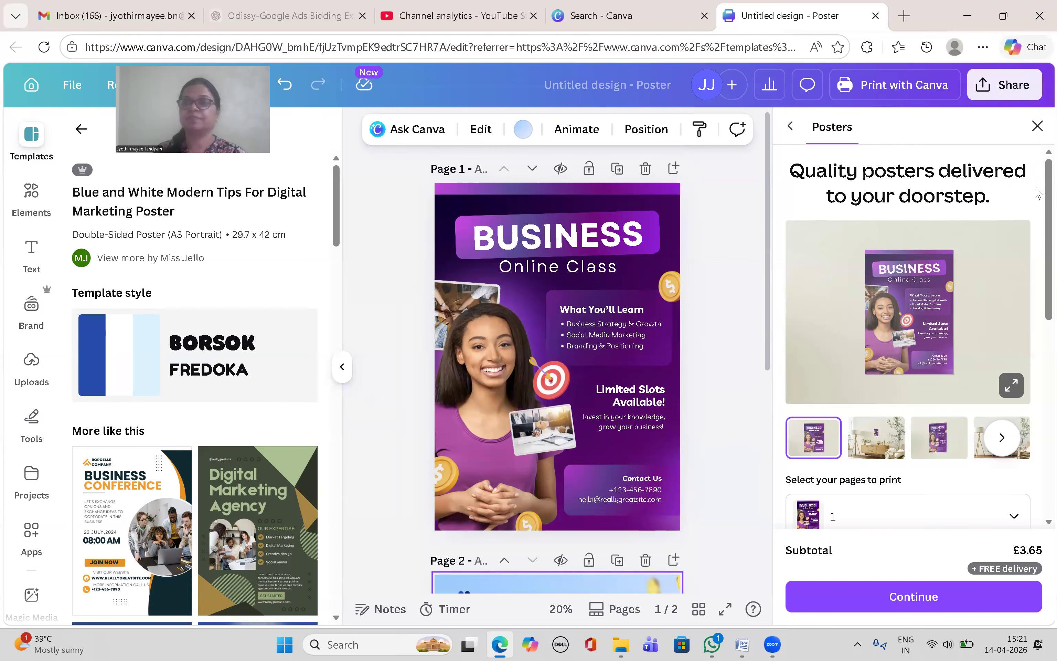
pyautogui.click(1038, 126)
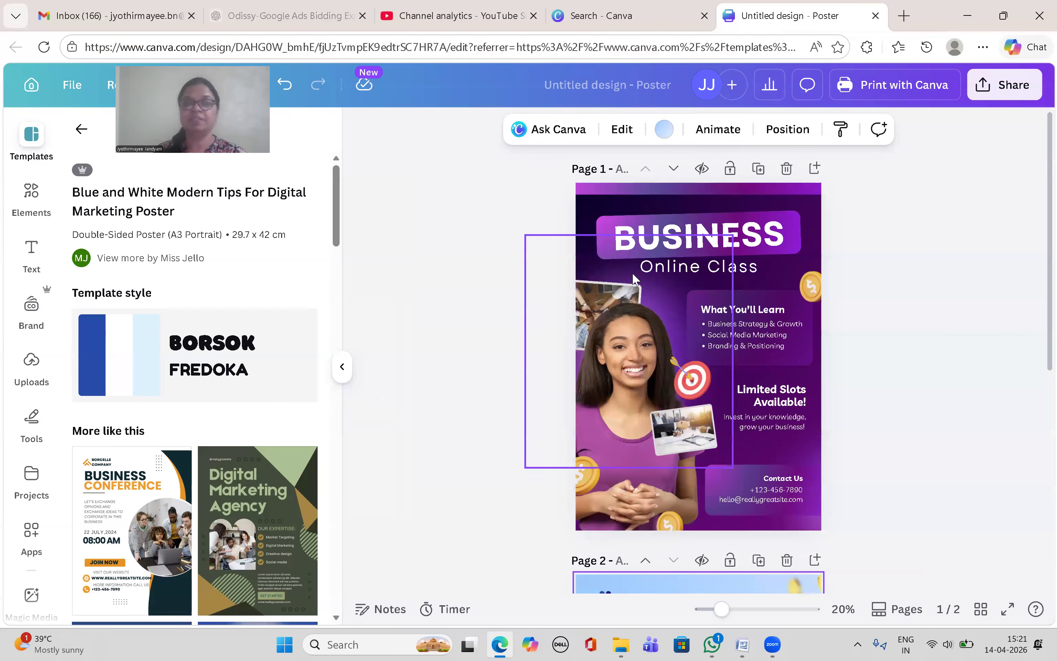
# Step: Copy 'Digital Marketing Course' from the Word draft and select the poster's BUSINESS heading
pyautogui.click(745, 644)
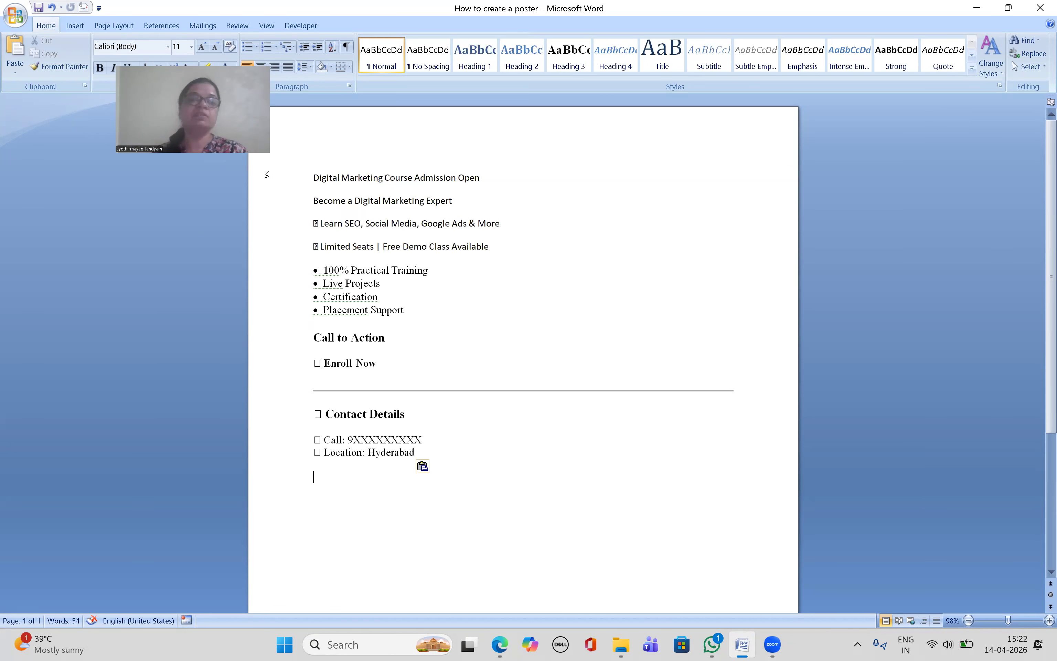
pyautogui.moveTo(318, 182); pyautogui.dragTo(389, 178)
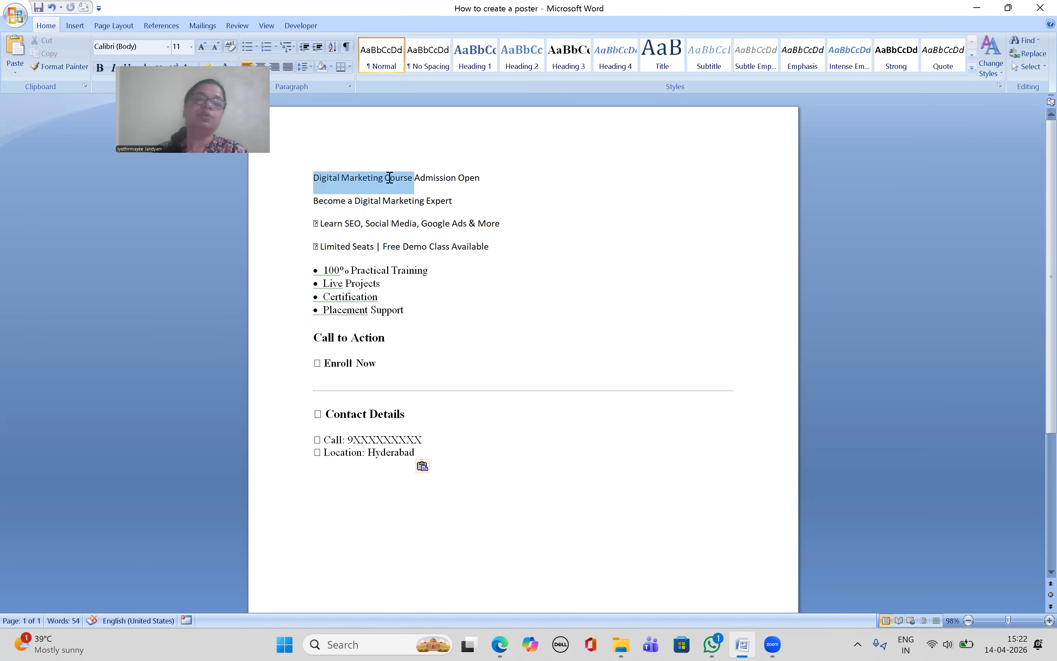
pyautogui.hotkey('ctrl', 'c')
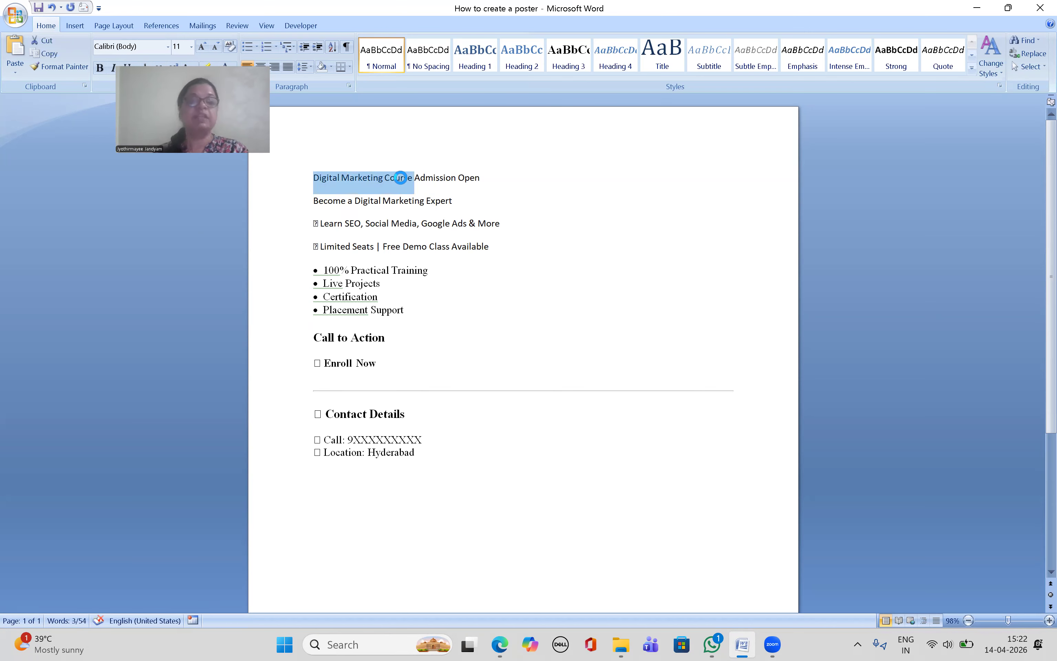
pyautogui.click(497, 644)
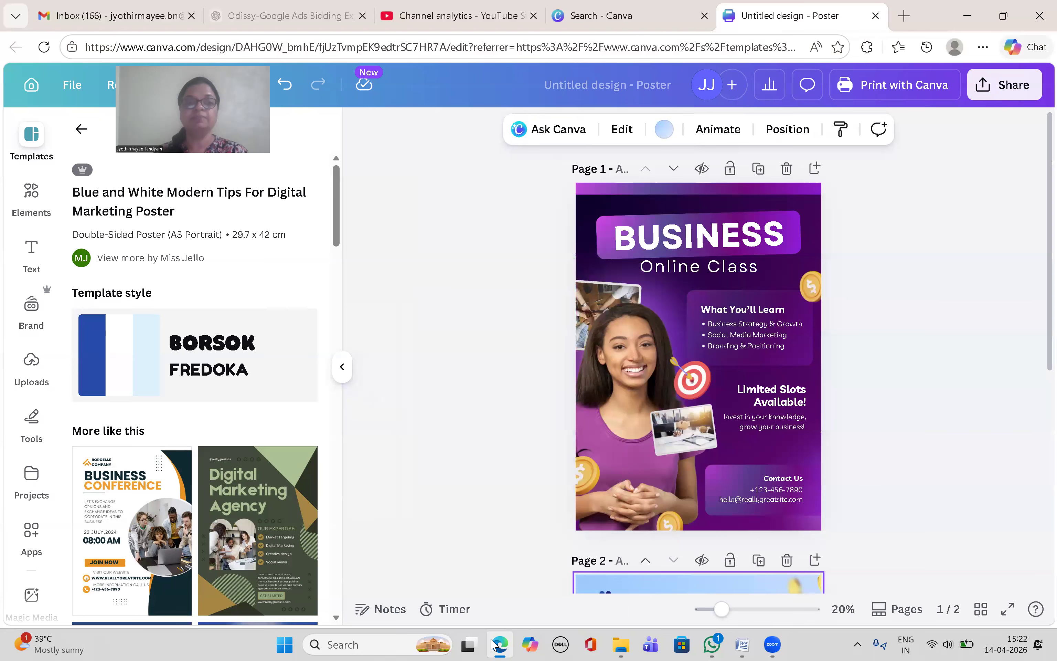
pyautogui.click(750, 235)
# Step: Paste DIGITAL MARKETING COURSE as the heading, set it to size 72, and fit it on two lines
pyautogui.hotkey('ctrl', 'v')
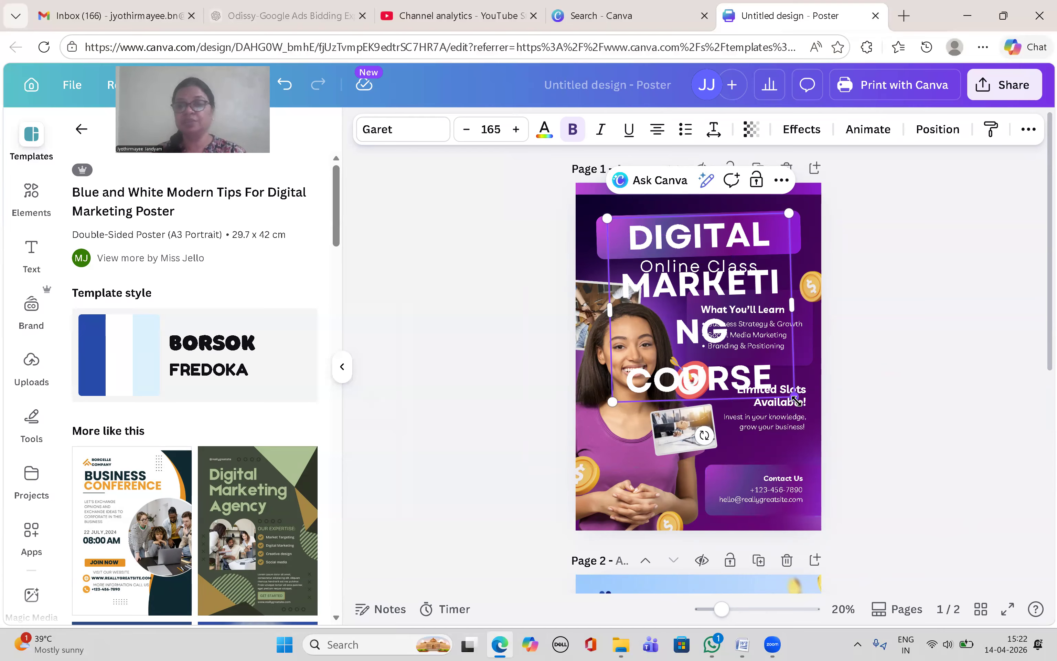
pyautogui.moveTo(795, 400); pyautogui.dragTo(719, 362)
pyautogui.moveTo(621, 231); pyautogui.dragTo(716, 323)
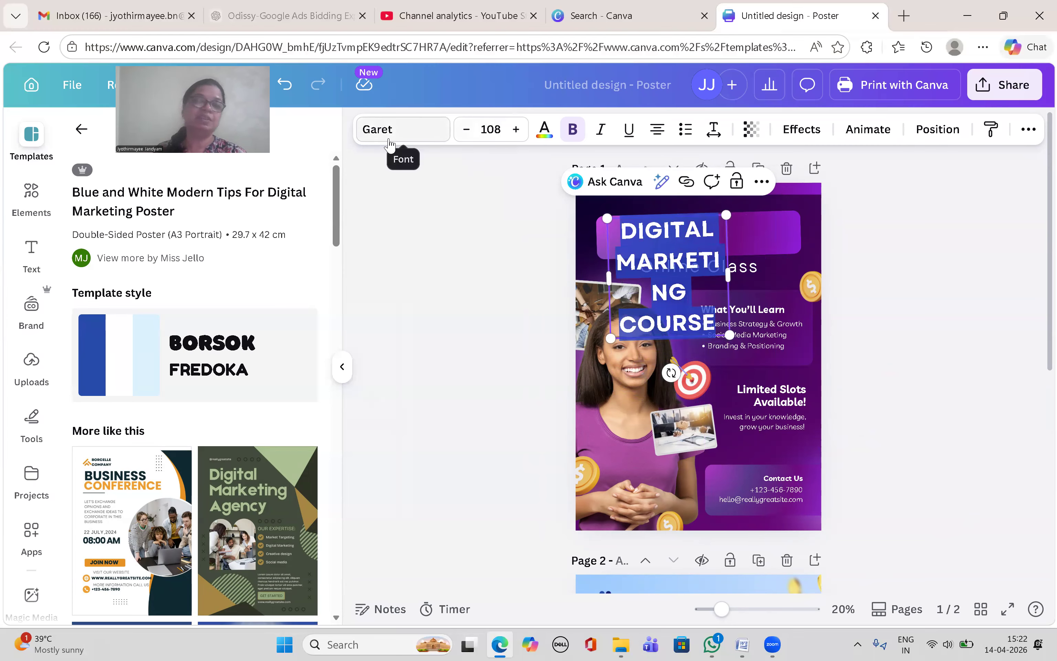
pyautogui.click(498, 131)
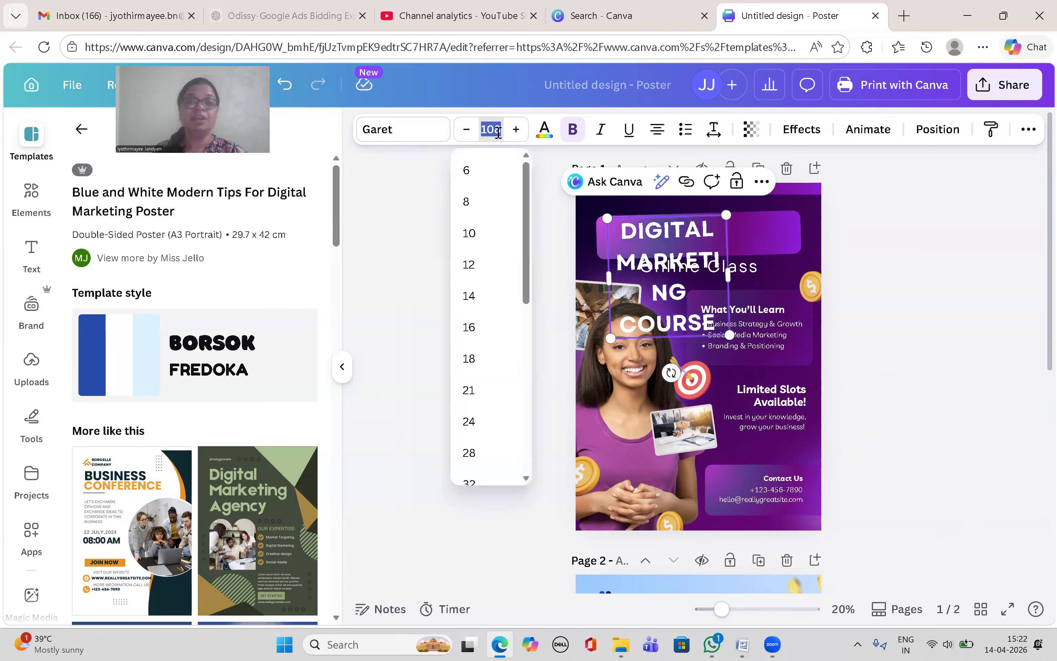
pyautogui.moveTo(531, 231); pyautogui.dragTo(530, 392)
pyautogui.click(478, 348)
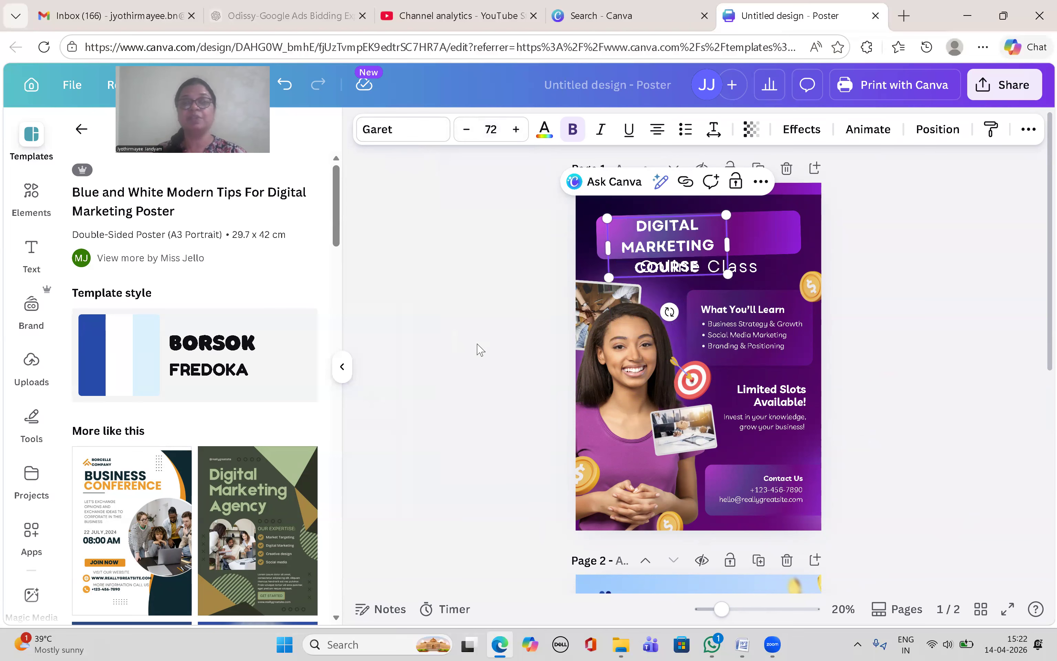
pyautogui.moveTo(730, 244); pyautogui.dragTo(794, 223)
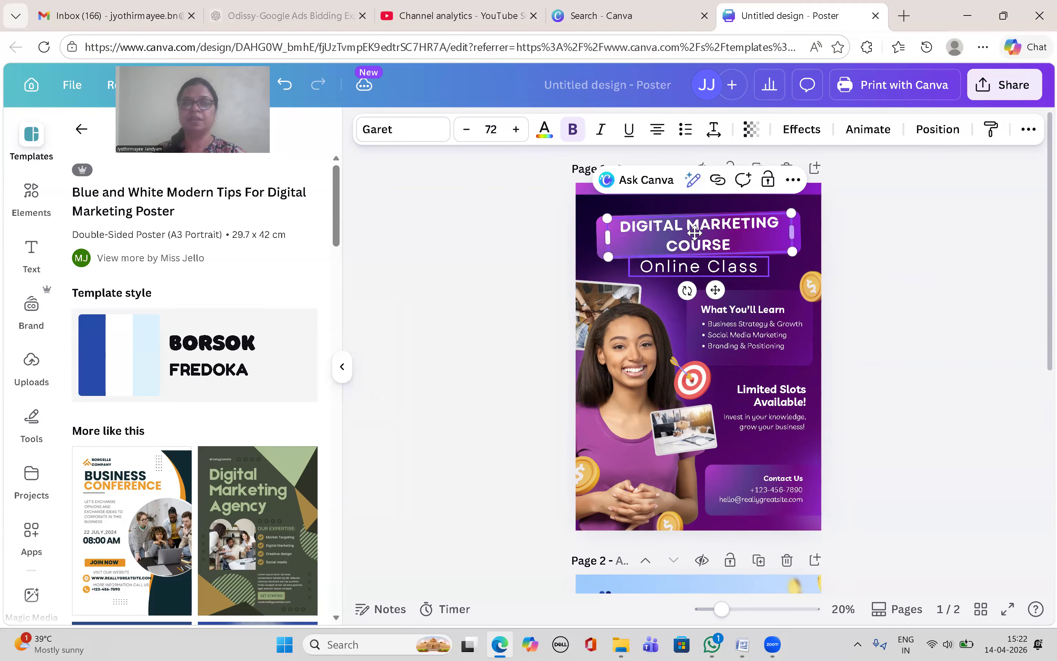
# Step: Copy 'Admission Open' from the Word draft and return to the Canva poster
pyautogui.click(749, 643)
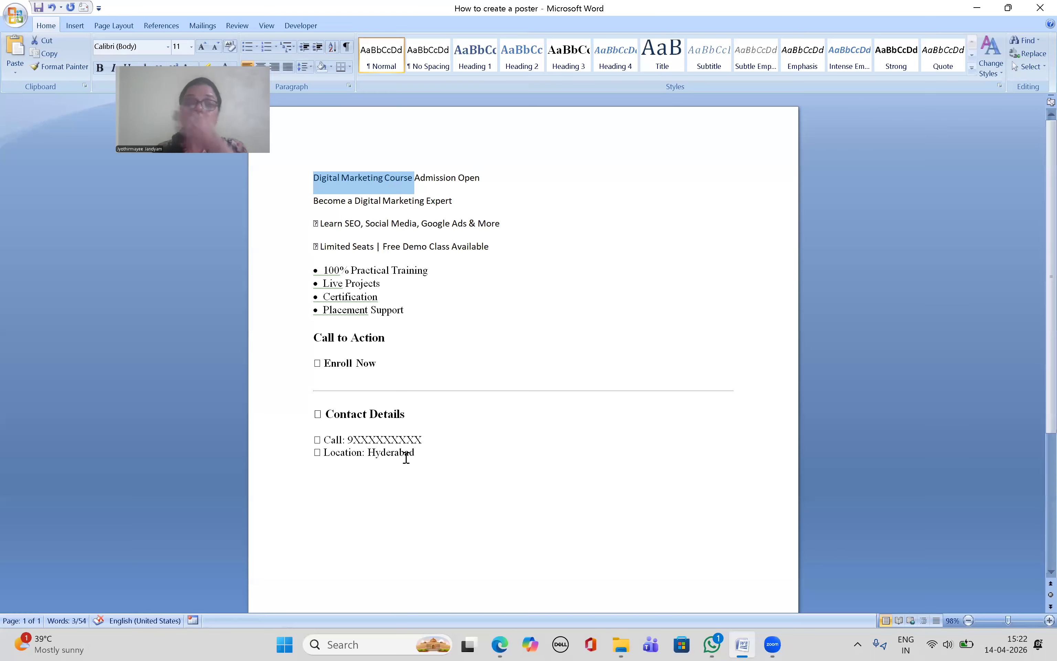
pyautogui.moveTo(418, 176); pyautogui.dragTo(495, 175)
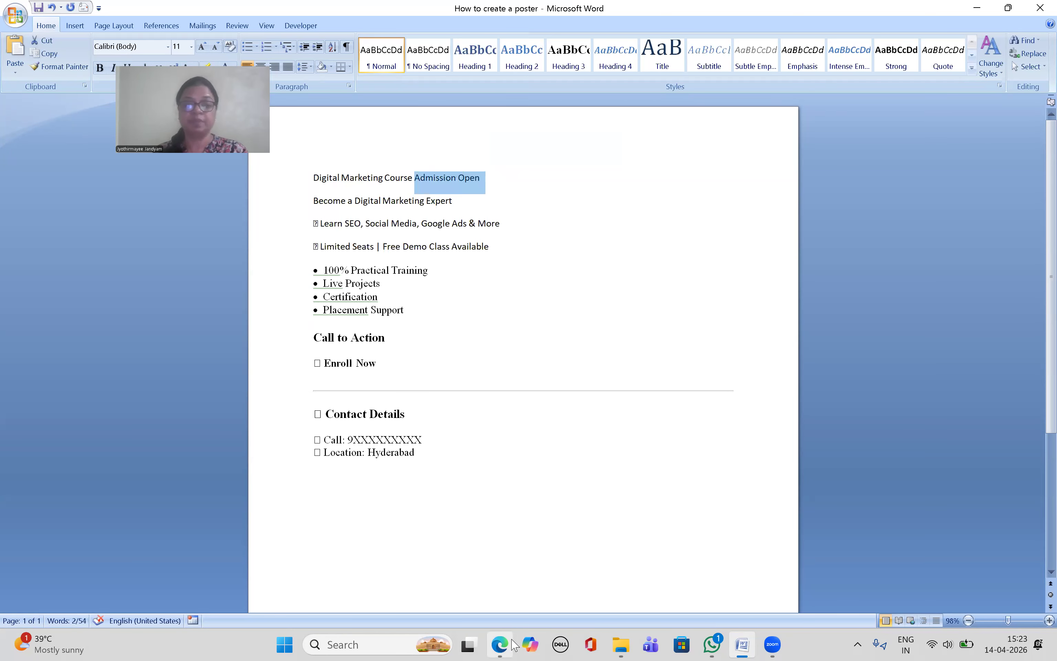
pyautogui.click(499, 644)
# Step: Replace the 'Online Class' line with 'Admission Open' and widen its text box to fit
pyautogui.doubleClick(722, 277)
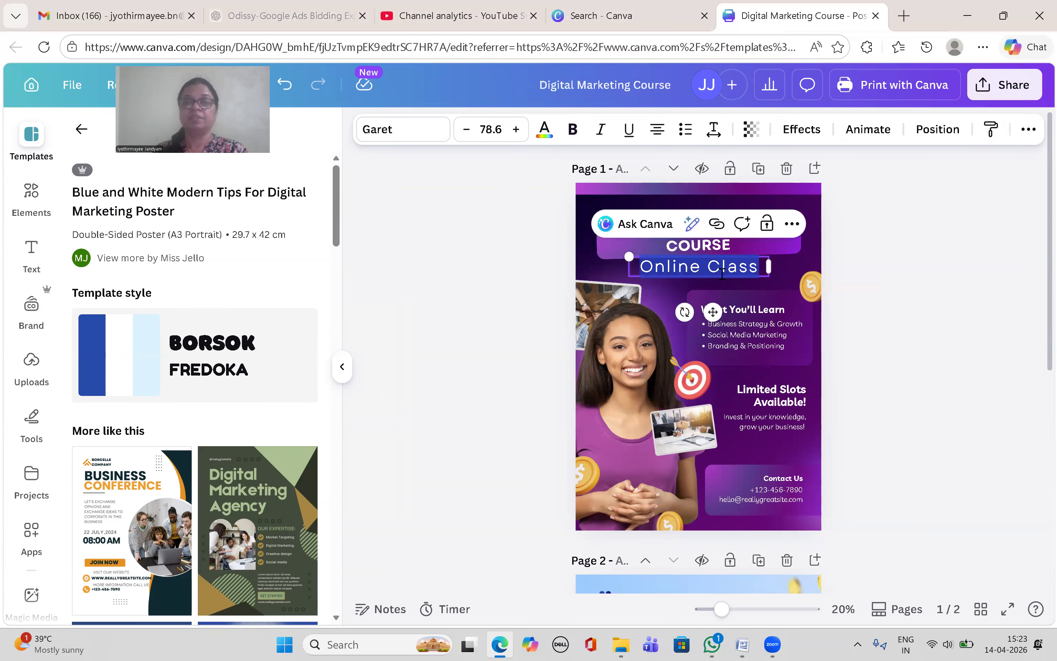
pyautogui.hotkey('ctrl', 'v')
pyautogui.moveTo(770, 284); pyautogui.dragTo(802, 278)
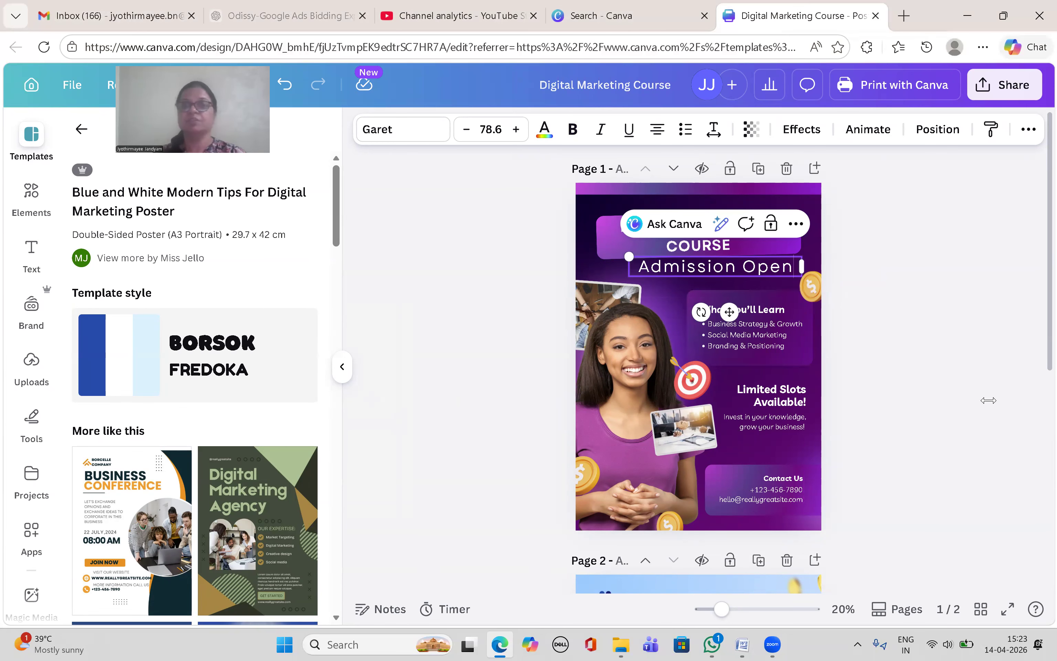
pyautogui.click(898, 452)
# Step: Review the draft poster text in Word, then return to the Canva poster
pyautogui.click(742, 644)
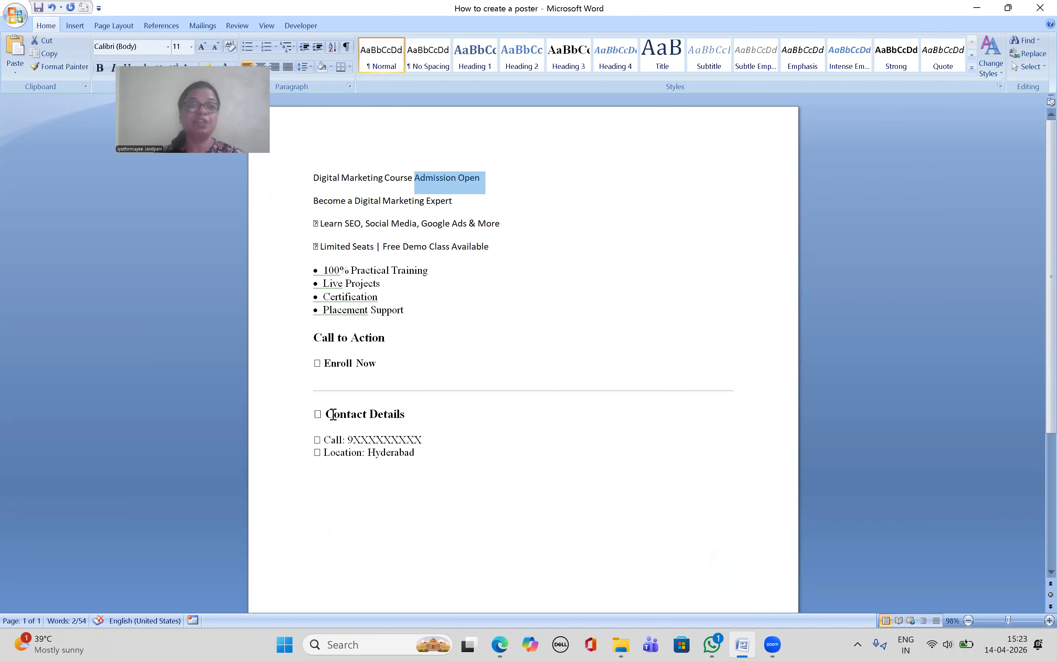
pyautogui.click(500, 644)
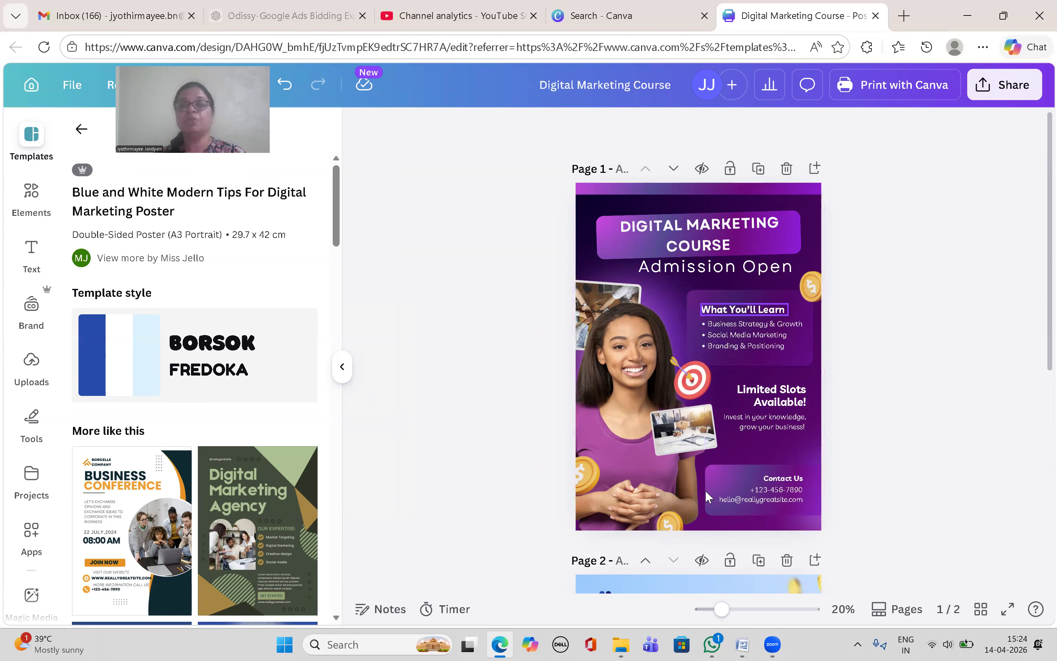
# Step: Bring the Word 'How to create a poster' draft back to the front
pyautogui.click(749, 645)
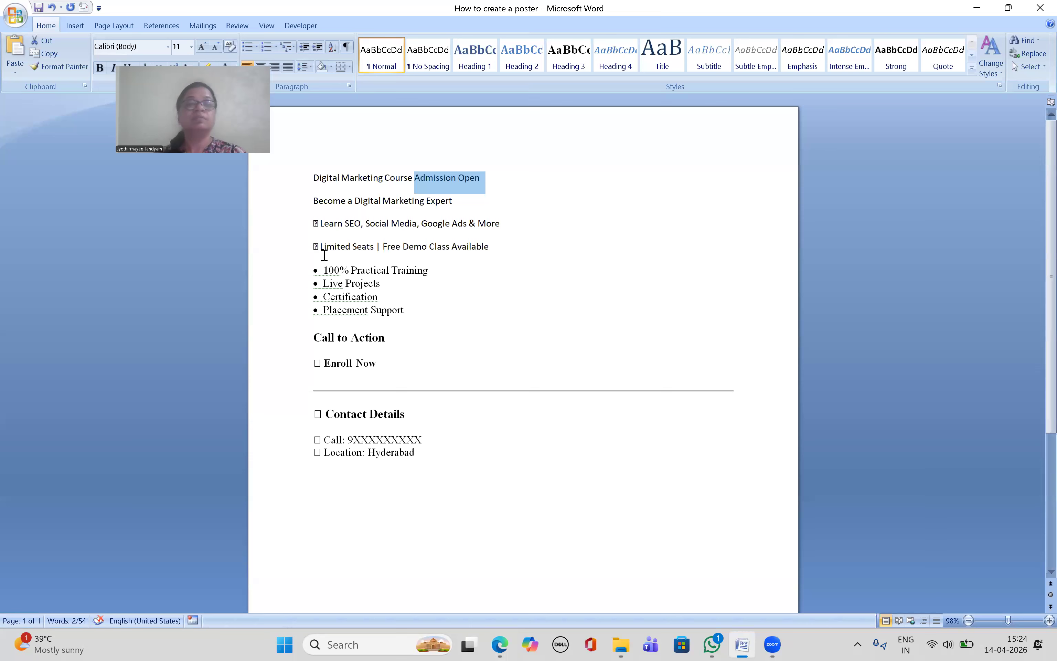
# Step: Copy the four course bullets, 100% Practical Training through Placement Support, from the Word draft
pyautogui.moveTo(326, 267)
pyautogui.mouseDown()
pyautogui.moveTo(404, 294)
pyautogui.moveTo(423, 315)
pyautogui.moveTo(328, 296)
pyautogui.moveTo(318, 271)
pyautogui.mouseUp()
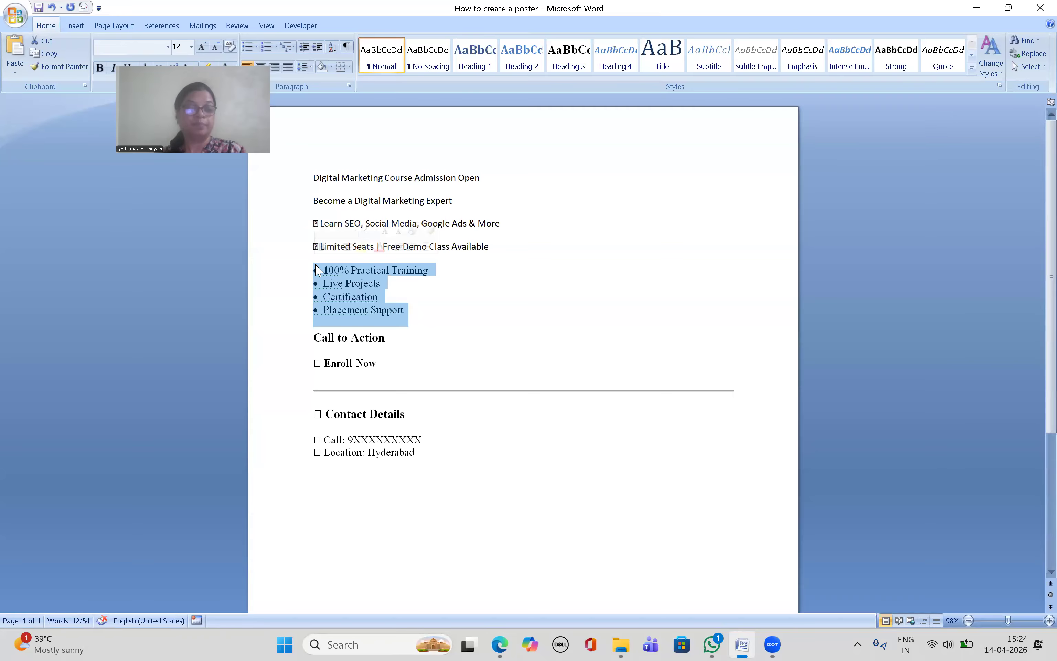
pyautogui.click(500, 645)
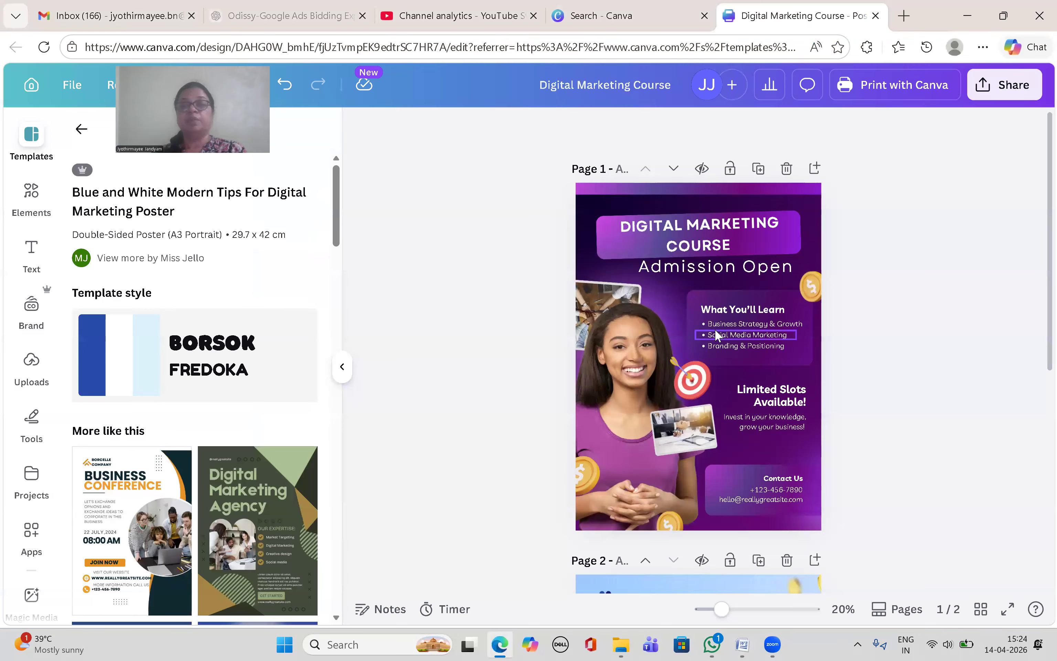
# Step: Replace the What You'll Learn list with the four course bullets, enlarged and moved up the panel
pyautogui.click(730, 313)
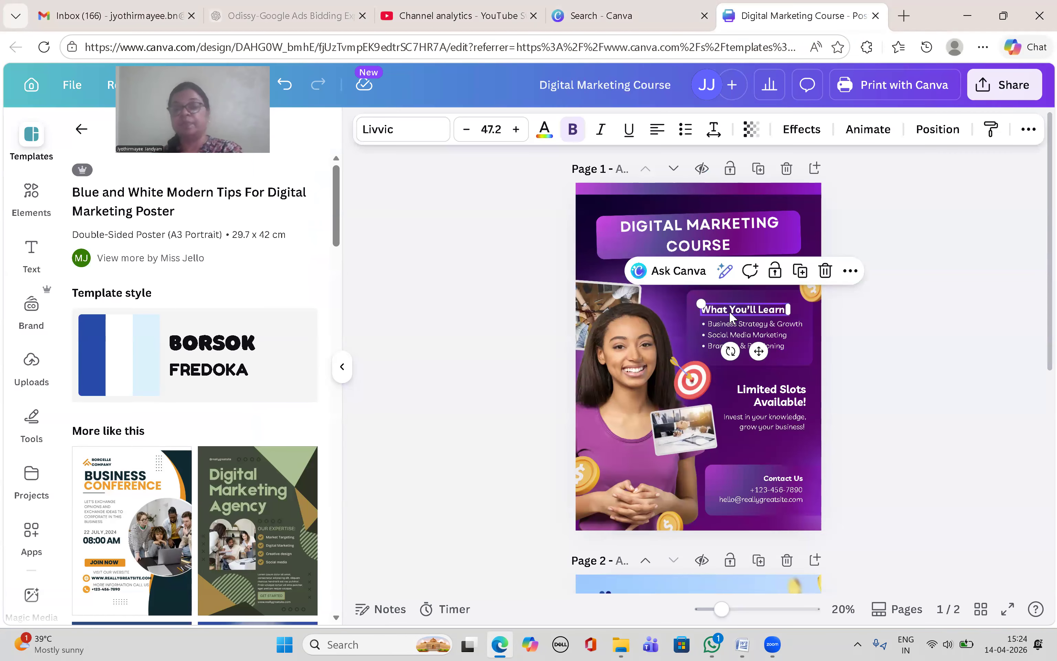
pyautogui.press('Delete')
pyautogui.click(745, 337)
pyautogui.press('Delete')
pyautogui.click(748, 343)
pyautogui.press('Delete')
pyautogui.click(749, 324)
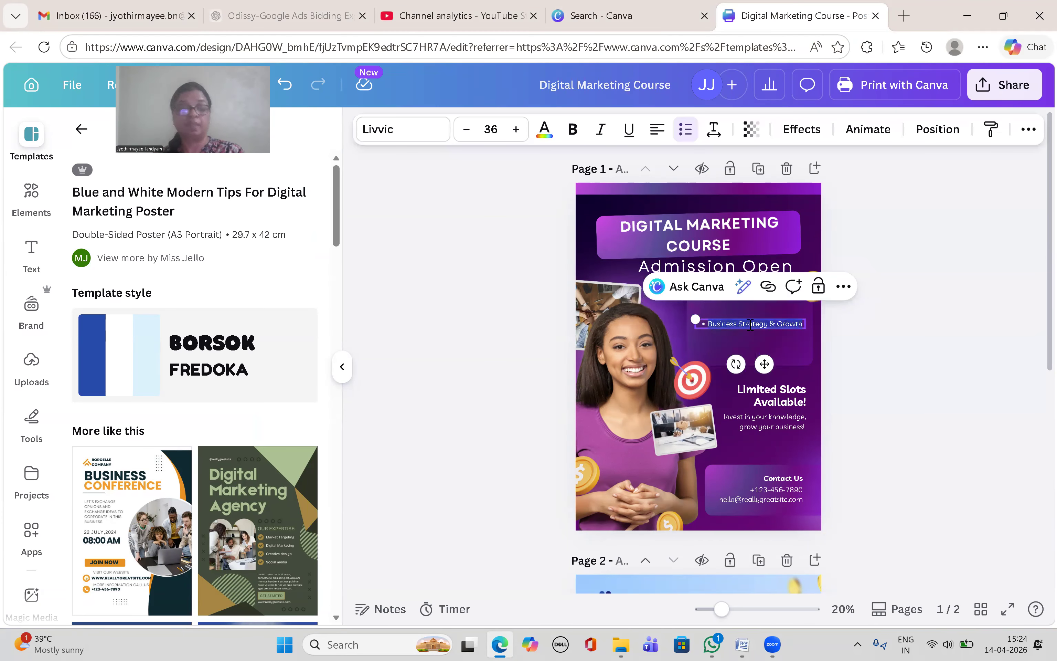
pyautogui.hotkey('ctrl', 'v')
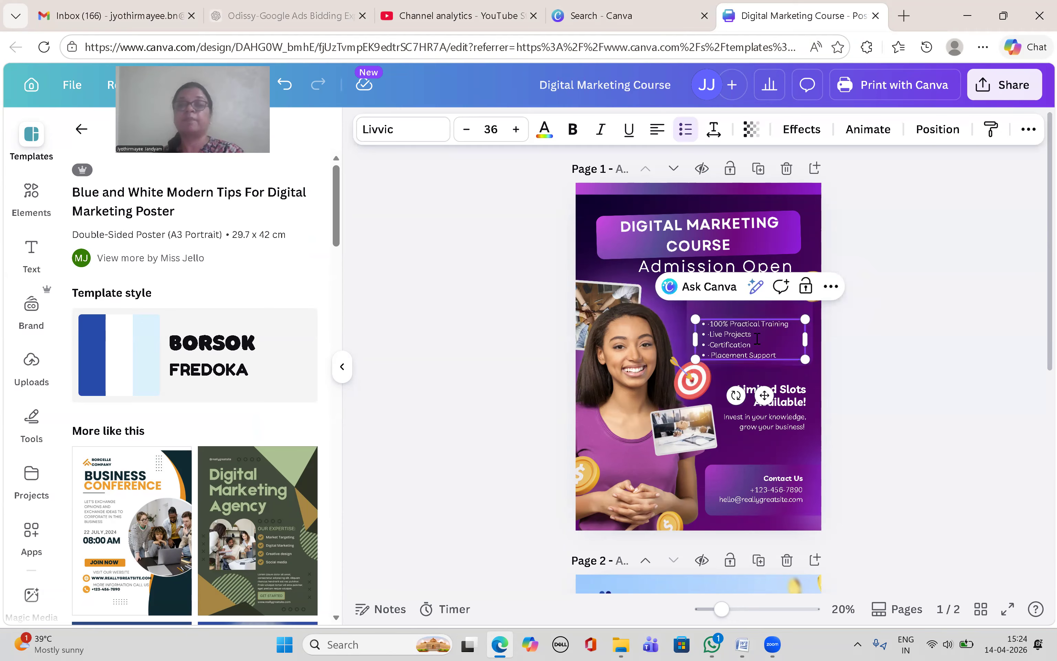
pyautogui.moveTo(695, 319); pyautogui.dragTo(684, 314)
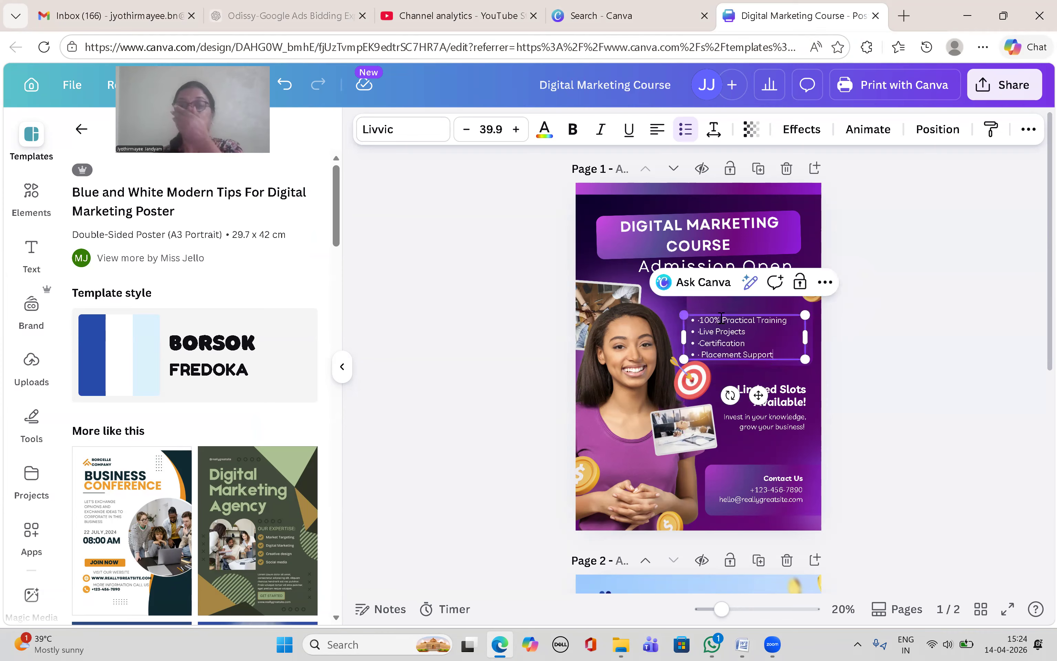
pyautogui.moveTo(758, 395); pyautogui.dragTo(759, 369)
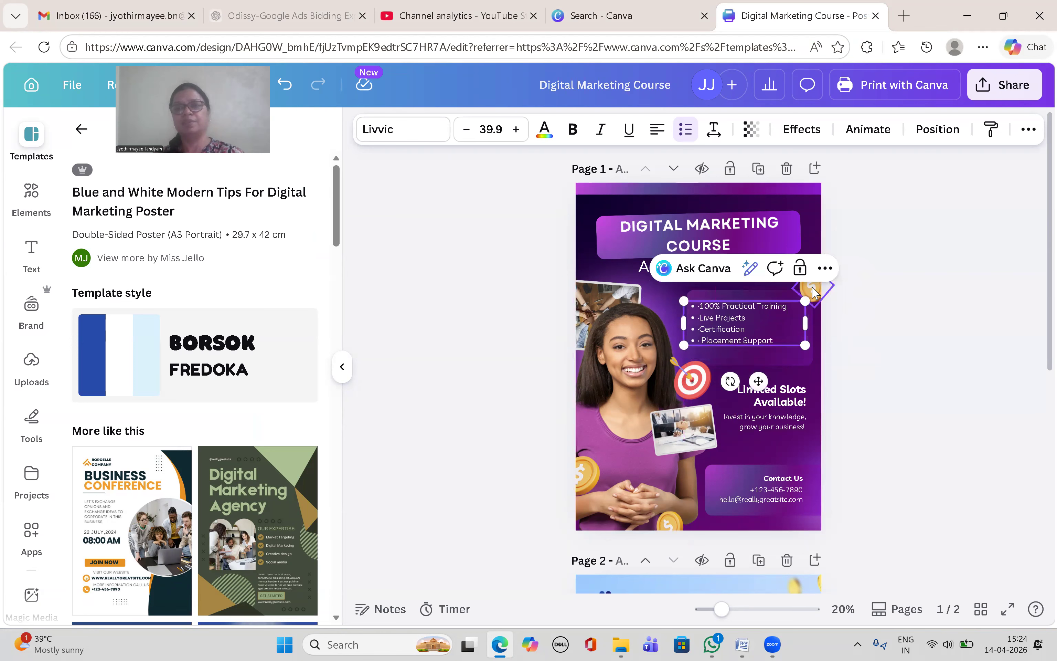
# Step: Delete the coin images at the top-right, lower-left and bottom of the poster
pyautogui.click(814, 292)
pyautogui.press('Escape')
pyautogui.click(586, 474)
pyautogui.press('Delete')
pyautogui.click(674, 531)
pyautogui.press('Delete')
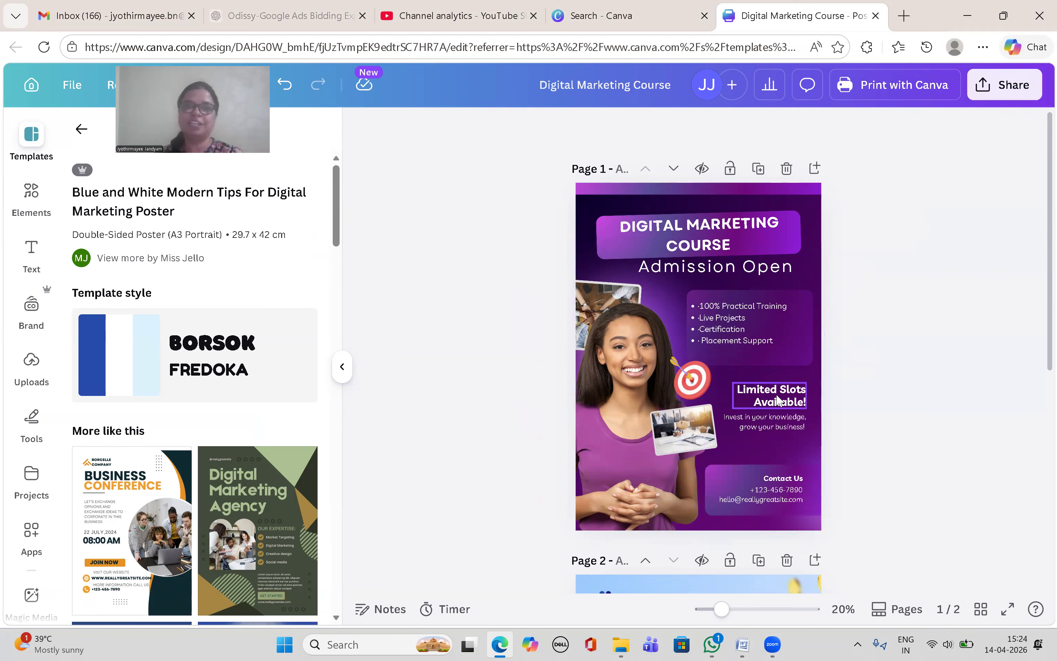
pyautogui.click(749, 644)
# Step: Highlight the Word title line and the four bullet points in yellow
pyautogui.moveTo(315, 177); pyautogui.dragTo(384, 179)
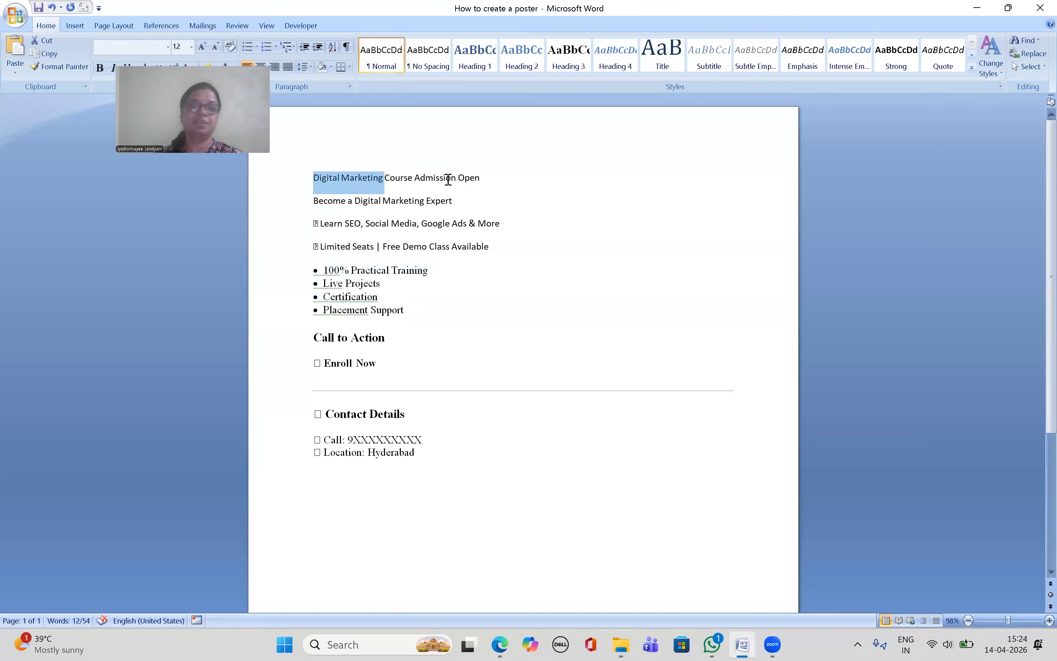
pyautogui.moveTo(448, 179); pyautogui.dragTo(483, 180)
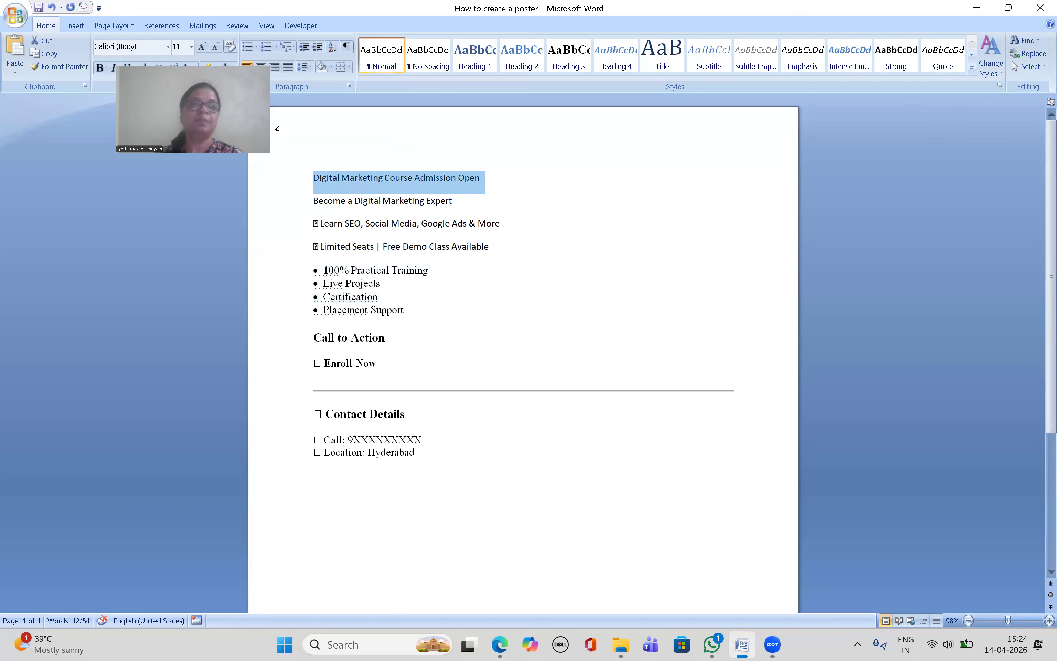
pyautogui.click(206, 68)
pyautogui.moveTo(412, 309); pyautogui.dragTo(302, 262)
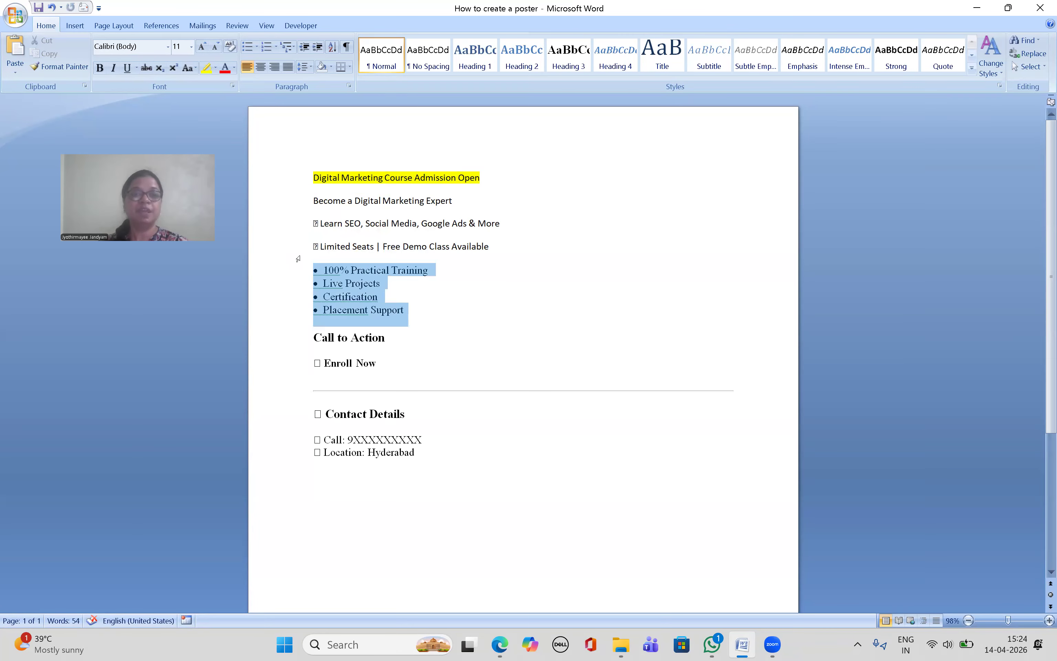
pyautogui.click(206, 68)
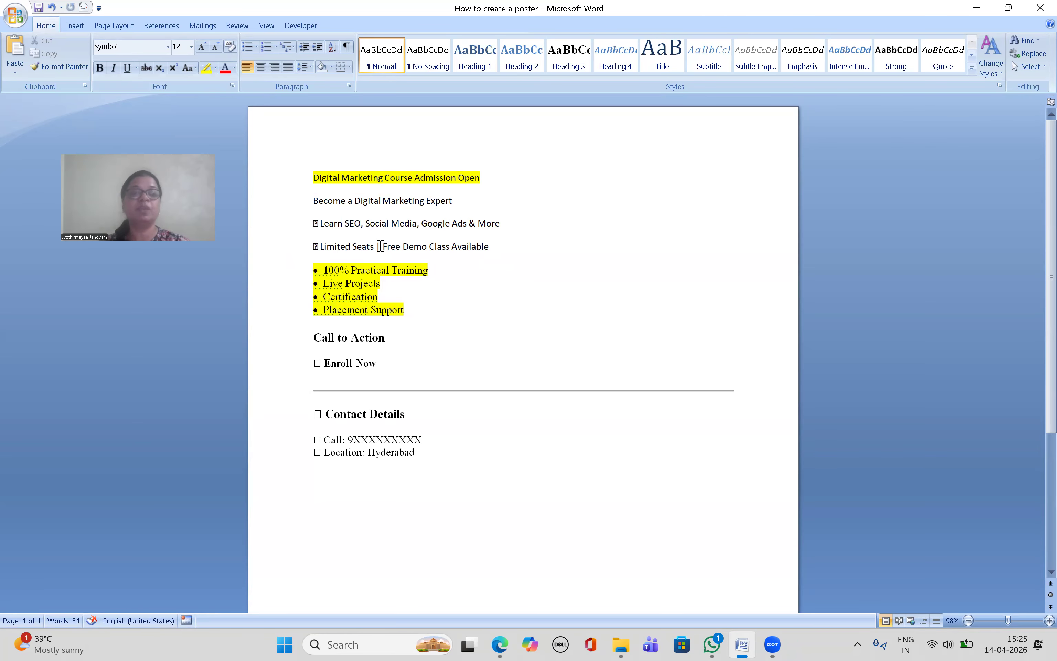
pyautogui.click(501, 645)
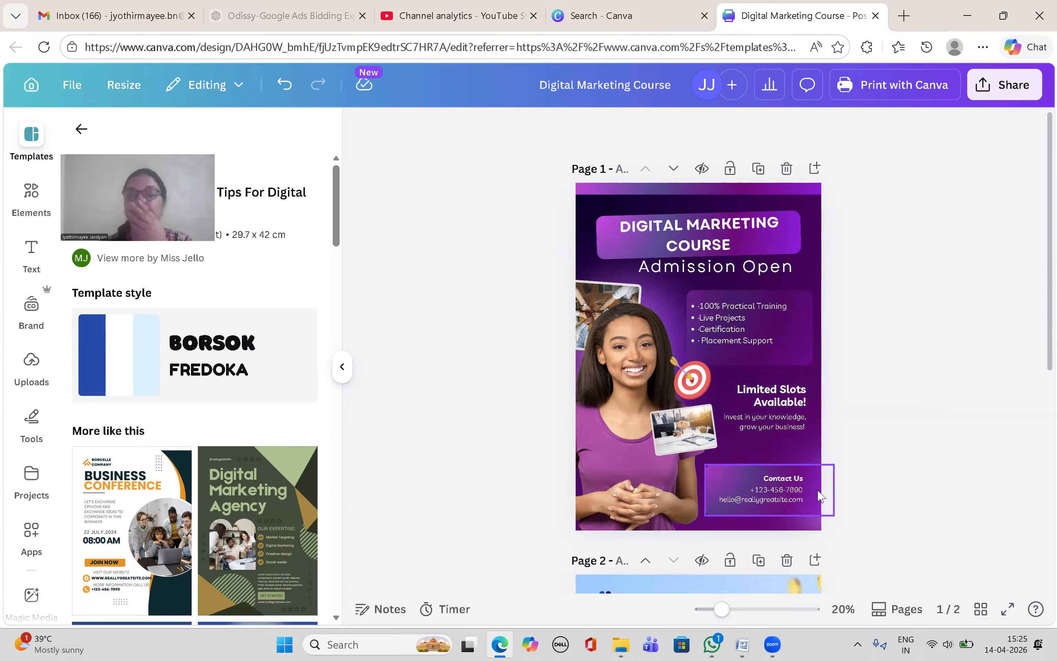
# Step: Replace the poster's 'Limited Slots Available!' text with 'Limited Seats' copied from Word
pyautogui.click(743, 645)
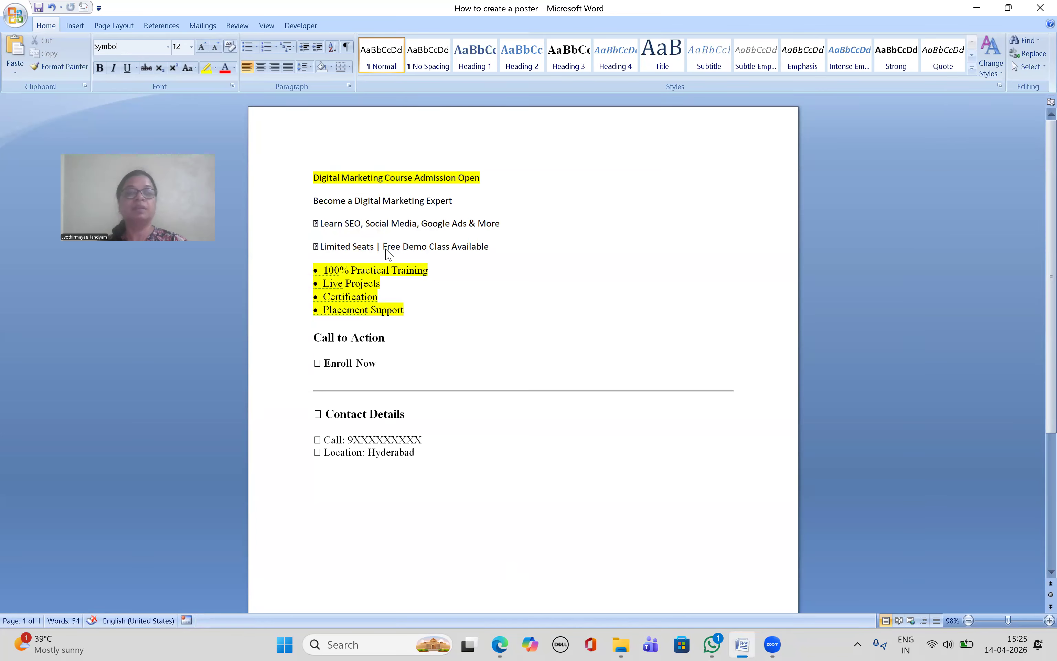
pyautogui.moveTo(320, 246); pyautogui.dragTo(375, 248)
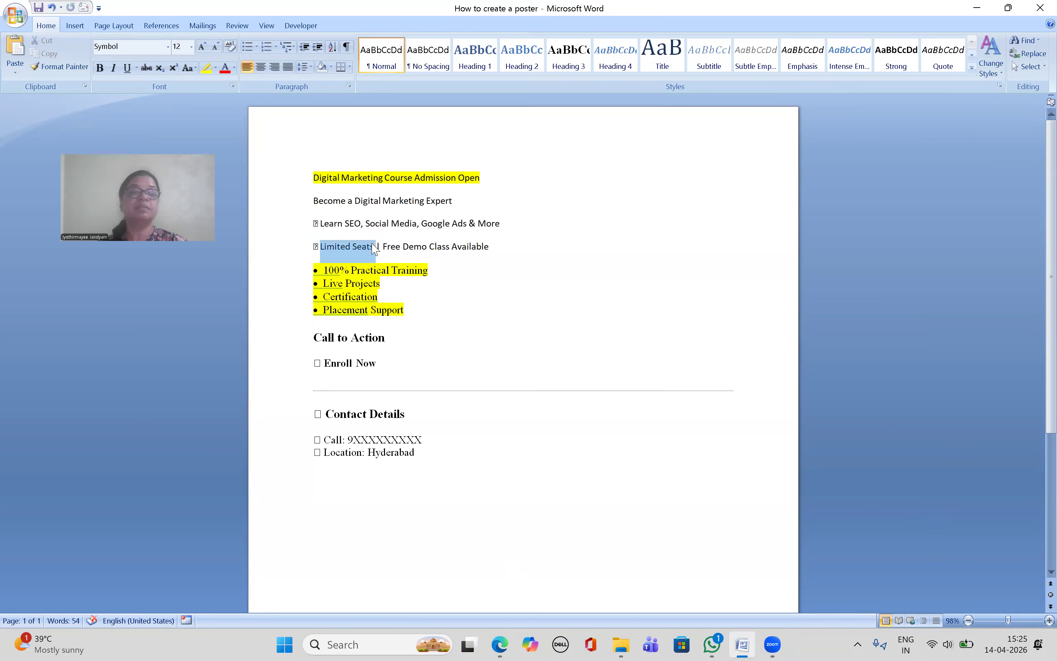
pyautogui.click(503, 644)
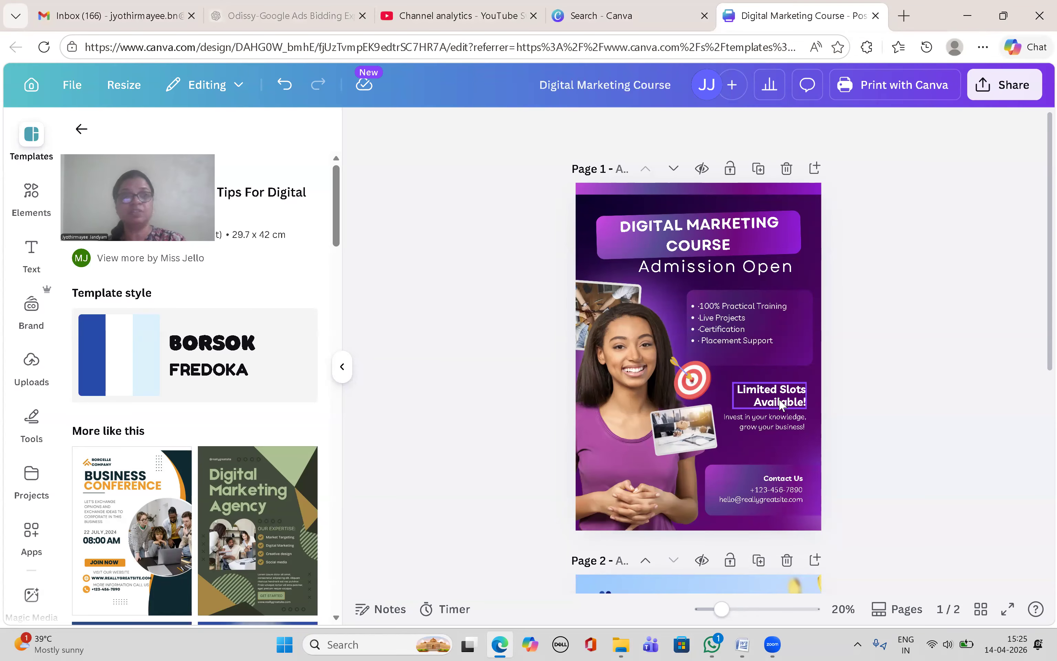
pyautogui.doubleClick(781, 403)
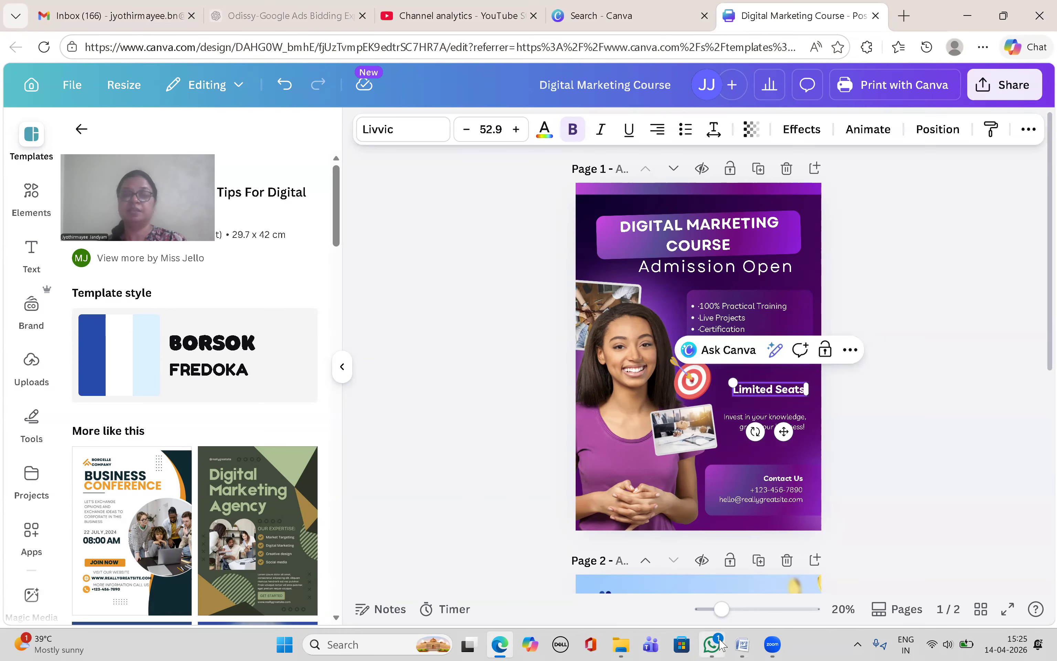
# Step: Replace the 'Invest in your knowledge' tagline with 'Free Demo Class Available'
pyautogui.hotkey('alt', 'Tab')
pyautogui.moveTo(384, 247); pyautogui.dragTo(478, 250)
pyautogui.hotkey('ctrl', 'c')
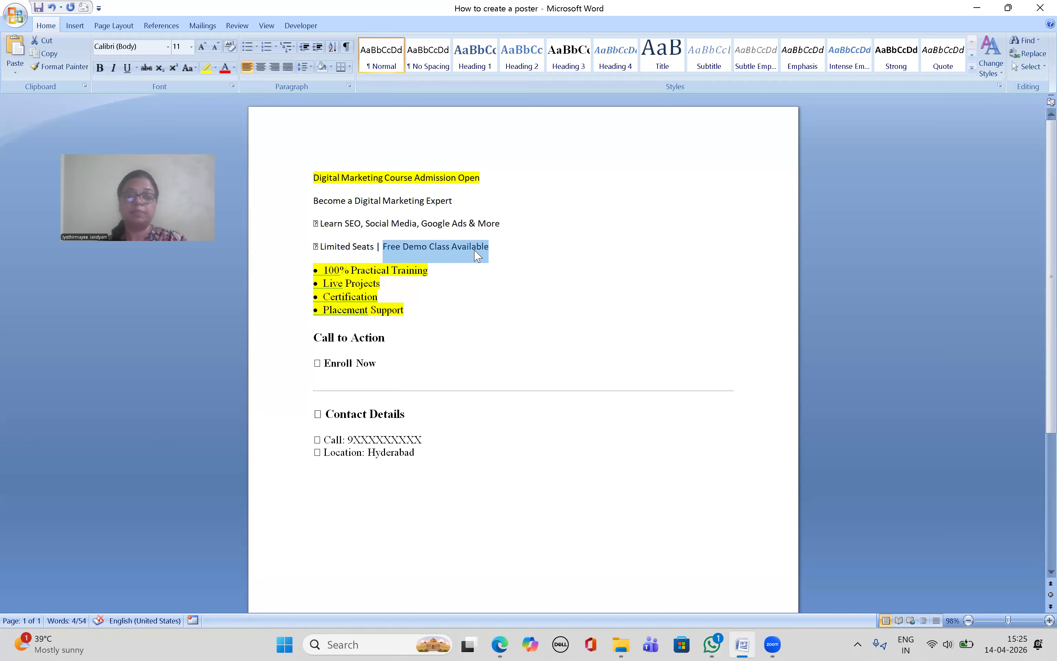
pyautogui.click(500, 644)
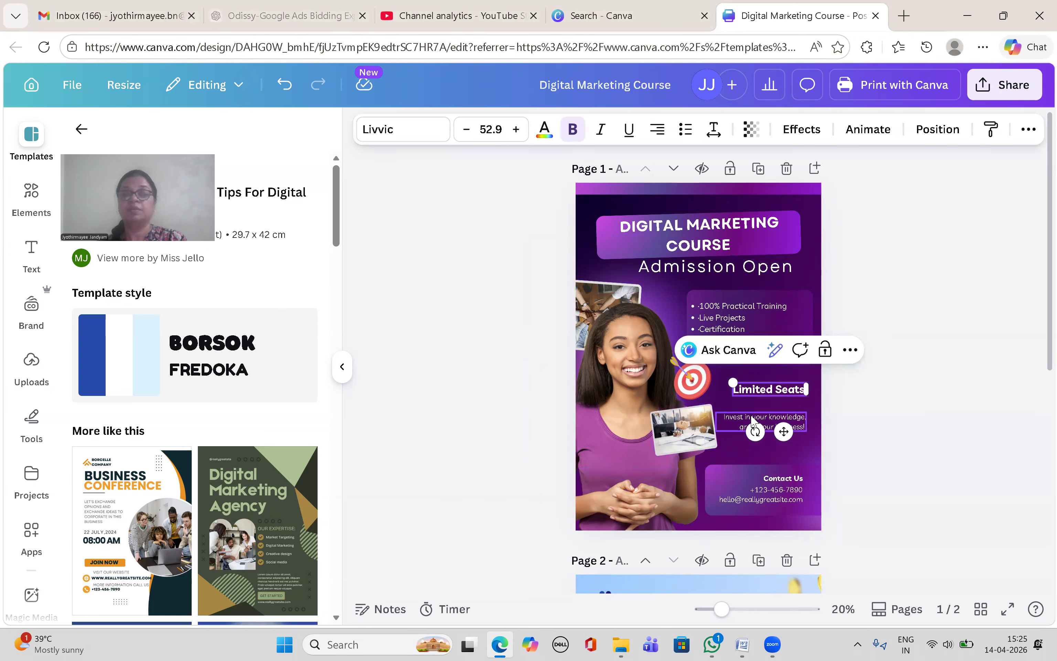
pyautogui.doubleClick(752, 416)
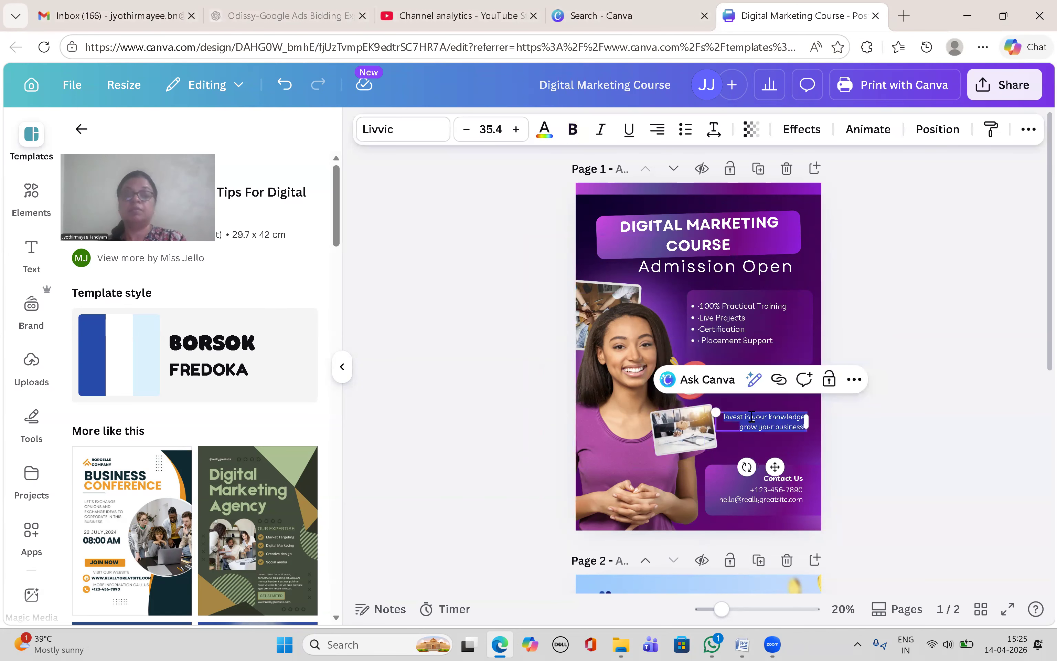
pyautogui.hotkey('ctrl', 'v')
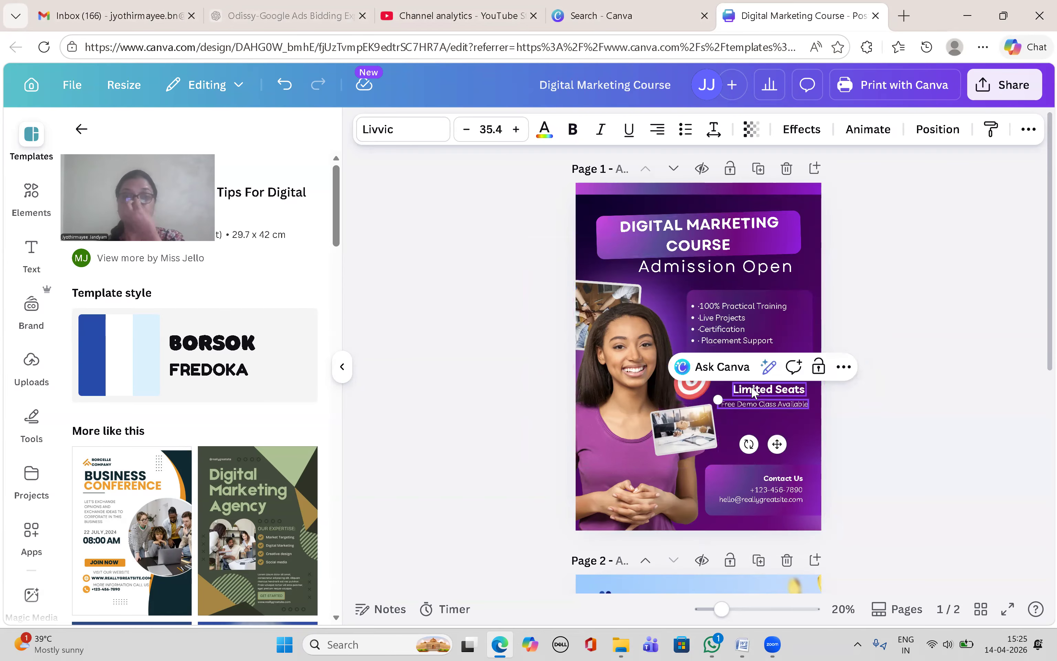
pyautogui.click(501, 645)
pyautogui.click(547, 253)
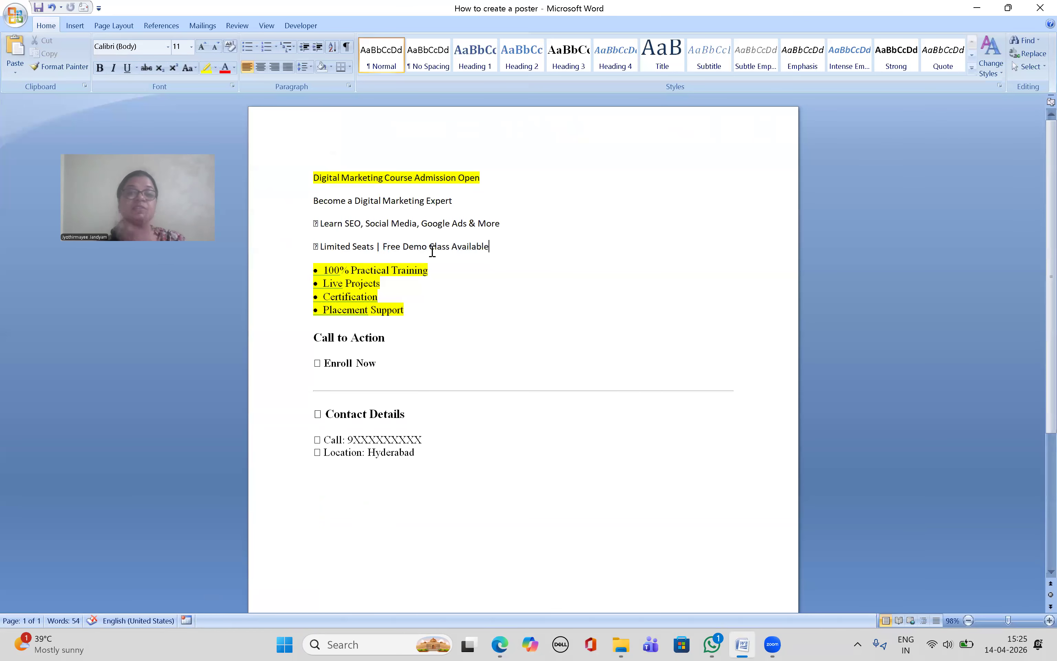
# Step: Highlight the used Limited Seats line in Word and copy 'Become a Digital Marketing Expert'
pyautogui.moveTo(432, 250); pyautogui.dragTo(314, 244)
pyautogui.click(208, 73)
pyautogui.click(308, 217)
pyautogui.moveTo(314, 205); pyautogui.dragTo(463, 203)
pyautogui.hotkey('ctrl', 'c')
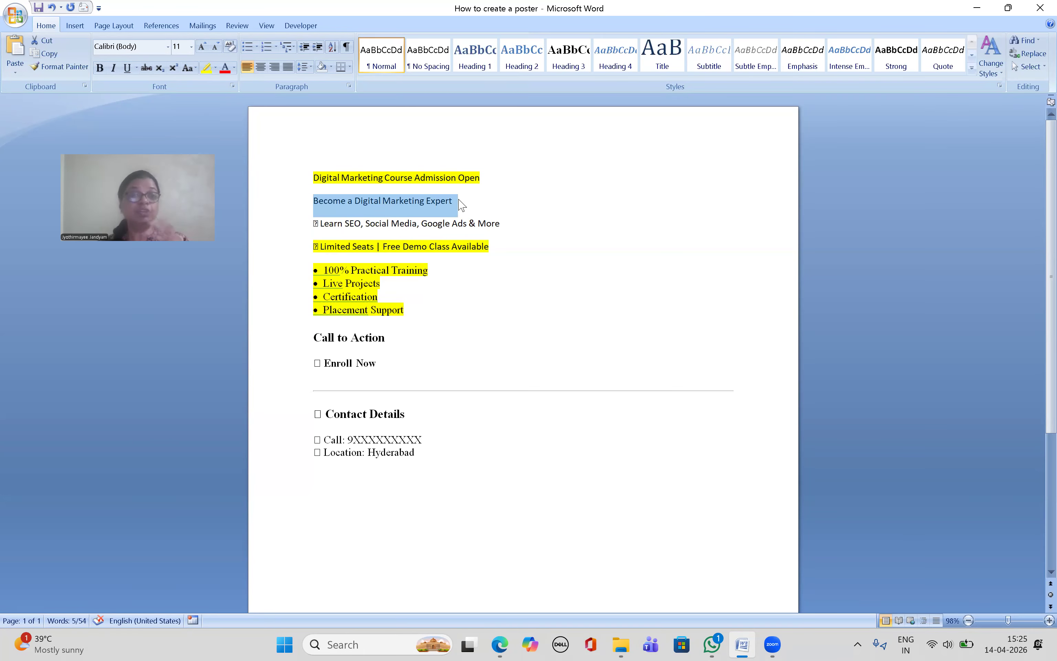
pyautogui.click(500, 644)
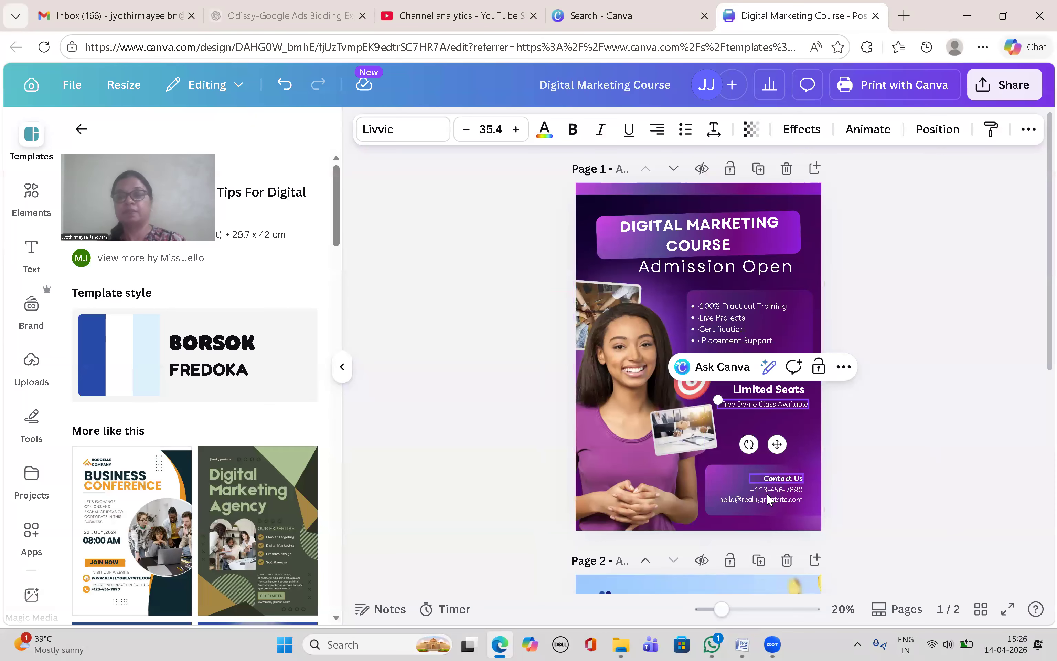
# Step: Shift Admission Open and the DIGITAL MARKETING COURSE banner down to free space at the top
pyautogui.click(856, 255)
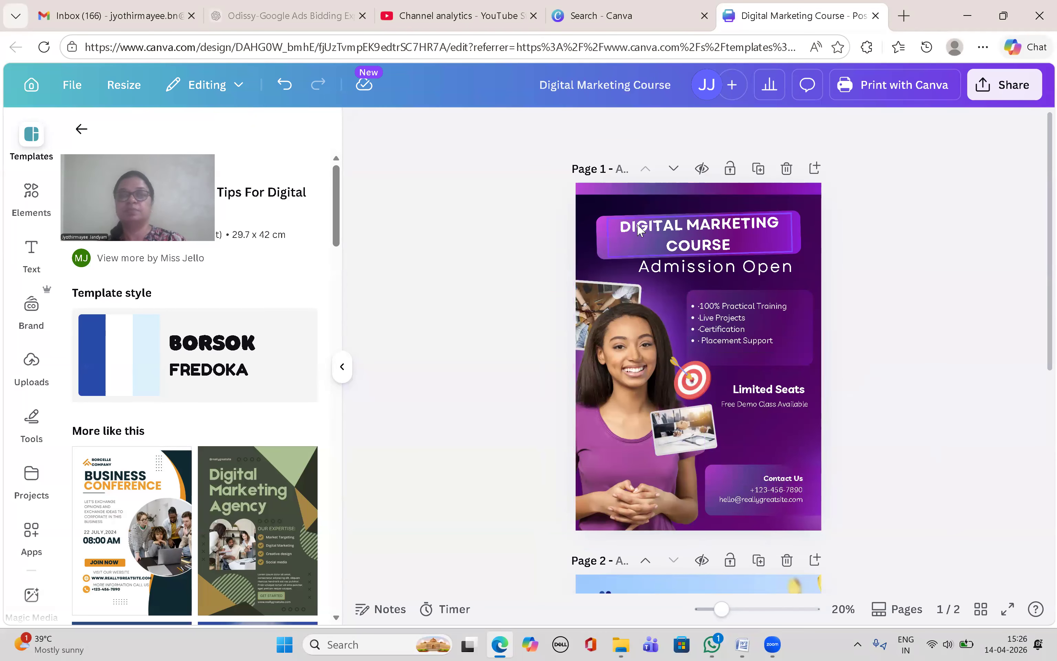
pyautogui.click(723, 269)
pyautogui.moveTo(723, 272); pyautogui.dragTo(720, 293)
pyautogui.click(777, 252)
pyautogui.moveTo(788, 213); pyautogui.dragTo(789, 224)
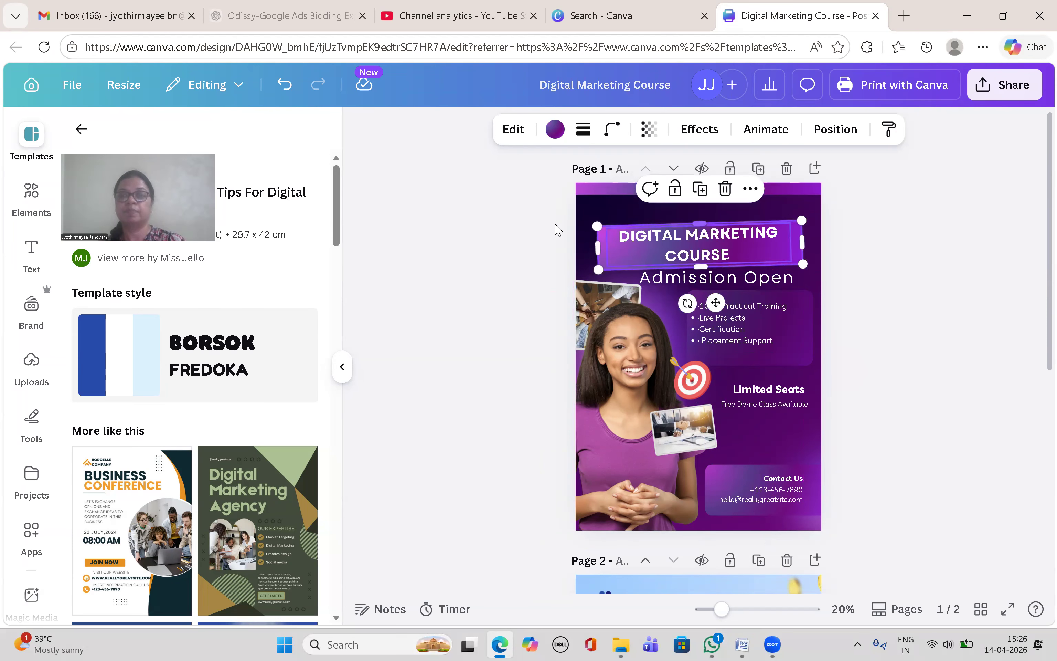
pyautogui.click(593, 211)
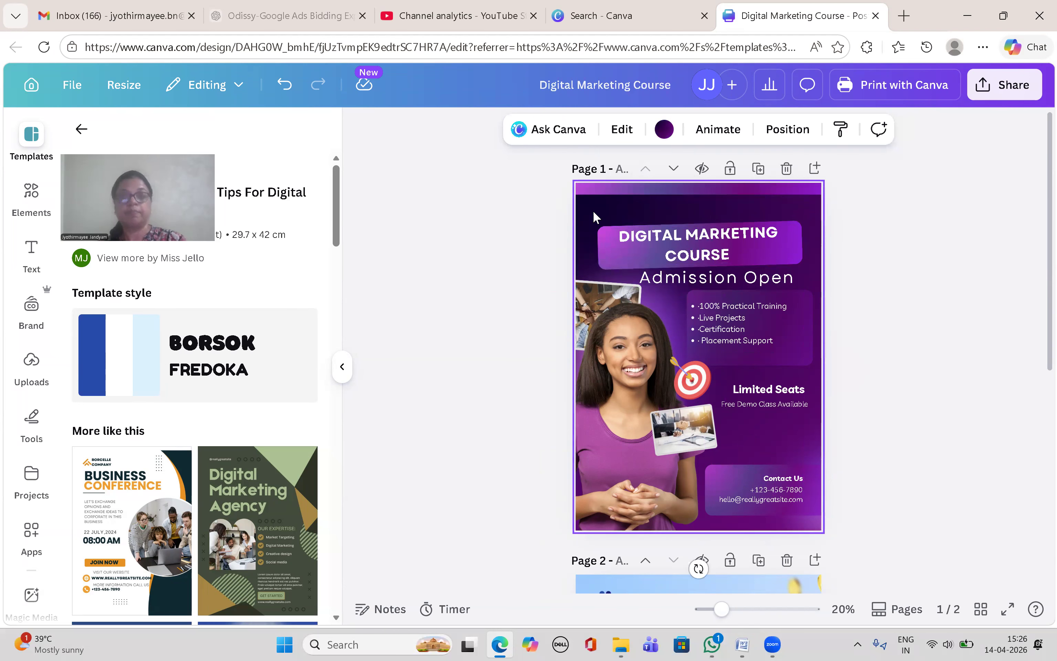
# Step: Paste 'Become a Digital Marketing Expert' and enlarge it across the poster's top edge
pyautogui.hotkey('ctrl', 'v')
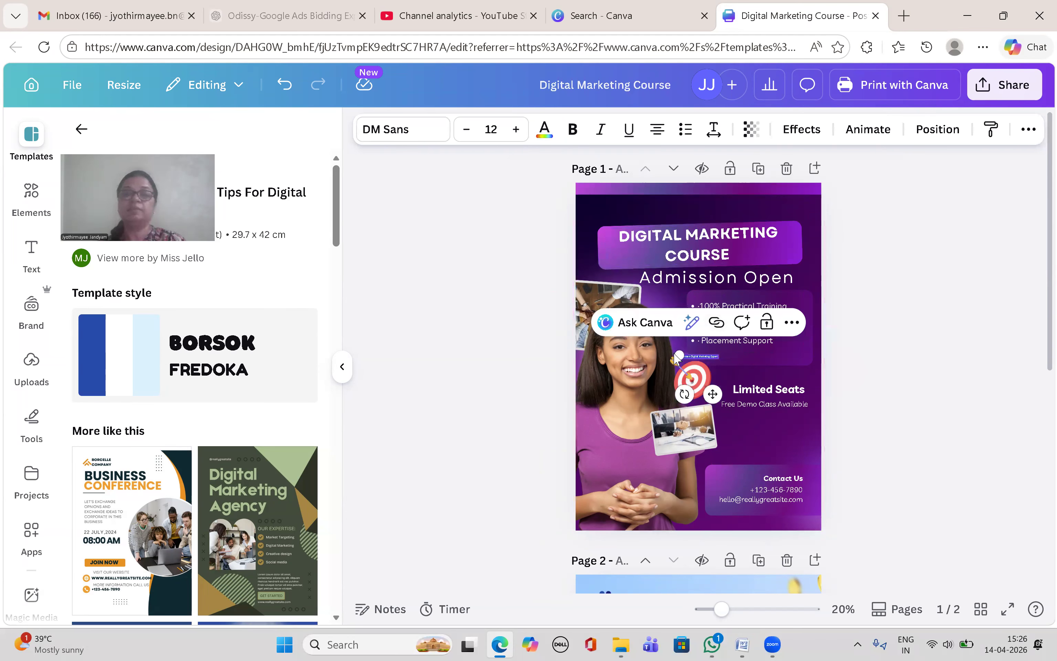
pyautogui.moveTo(680, 360); pyautogui.dragTo(607, 358)
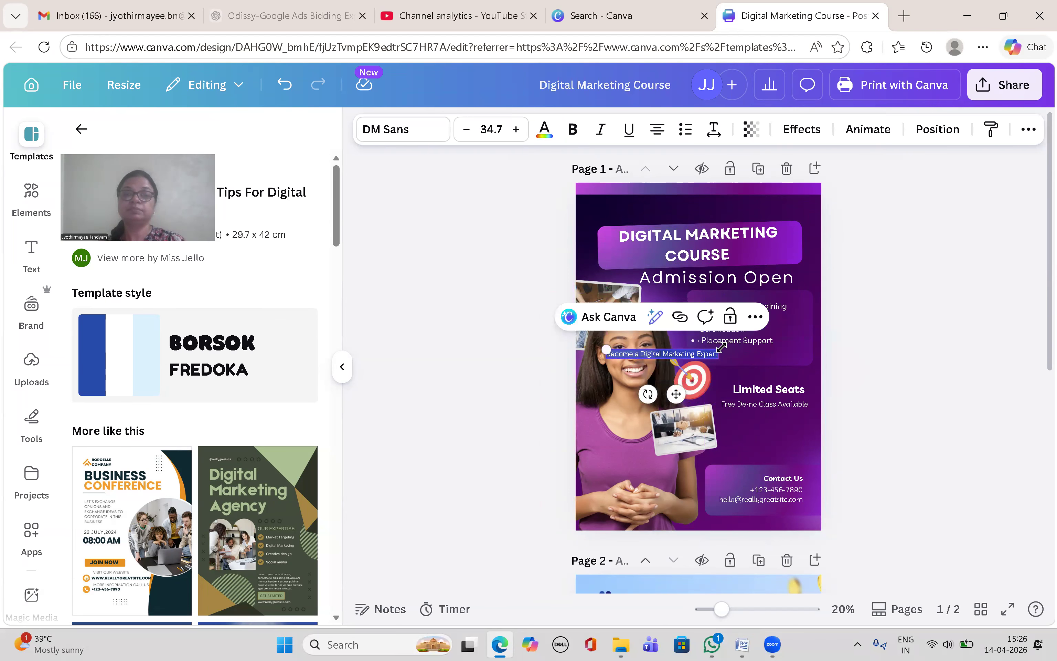
pyautogui.moveTo(722, 347); pyautogui.dragTo(814, 363)
pyautogui.moveTo(710, 389); pyautogui.dragTo(704, 252)
pyautogui.moveTo(785, 200); pyautogui.dragTo(812, 197)
pyautogui.moveTo(600, 199); pyautogui.dragTo(587, 195)
pyautogui.click(905, 244)
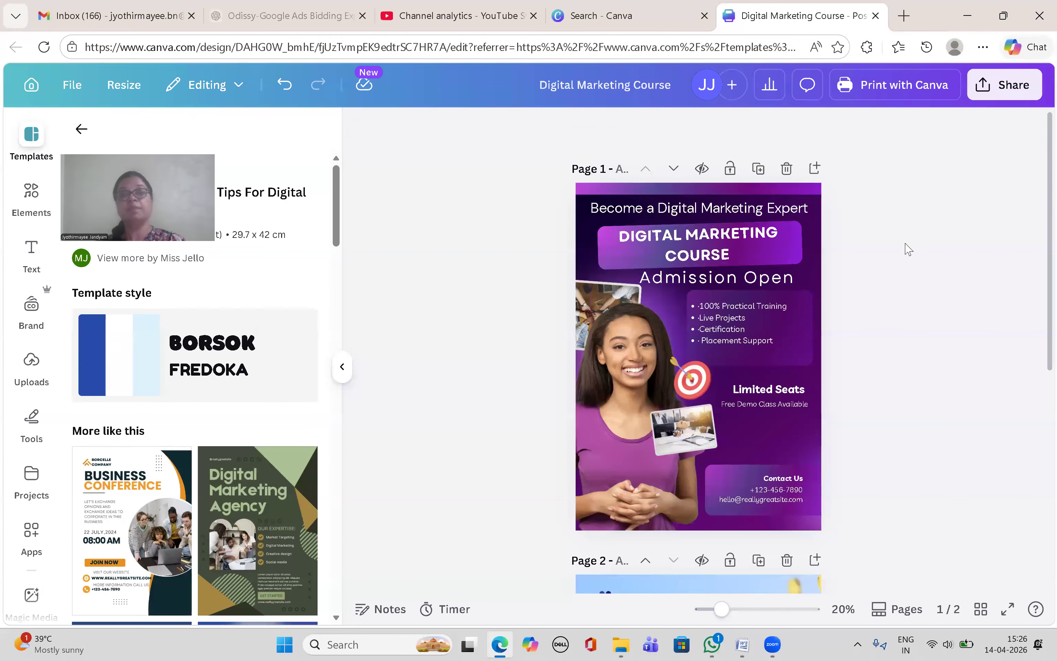
pyautogui.moveTo(726, 207); pyautogui.dragTo(725, 199)
pyautogui.click(882, 252)
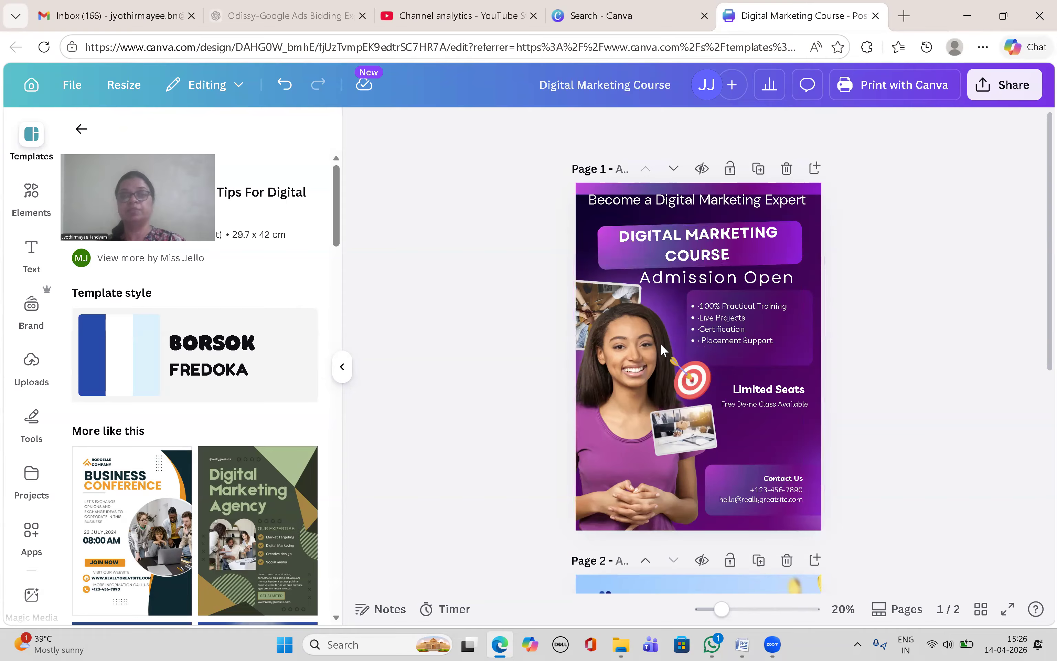
pyautogui.click(749, 645)
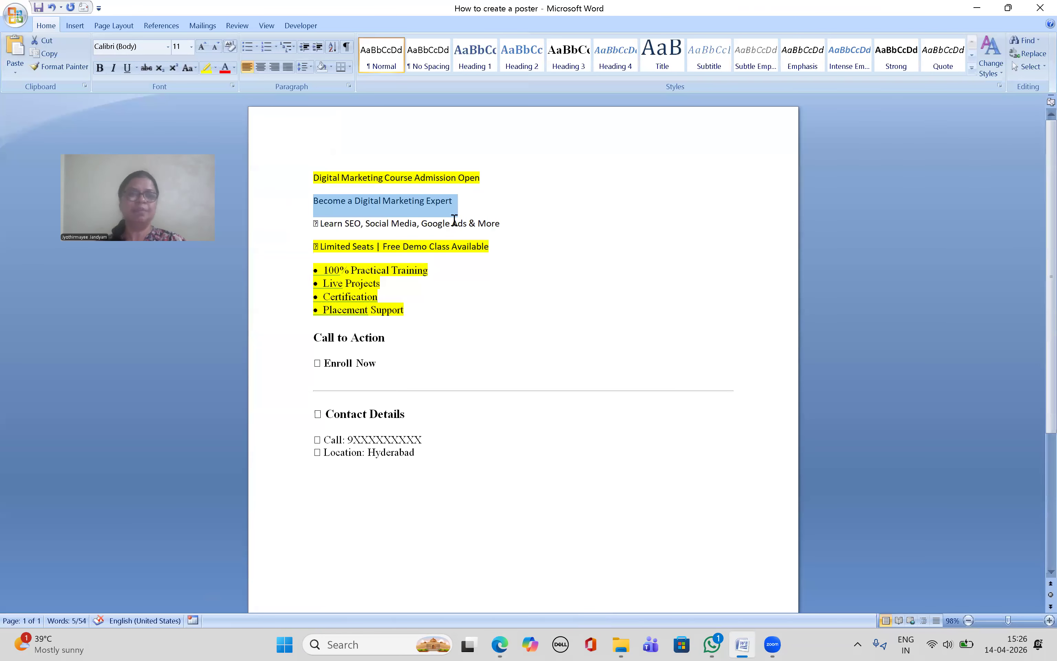
# Step: Paste the 'Learn SEO, Social Media, Google Ads & More' line and remove its emoji
pyautogui.click(331, 231)
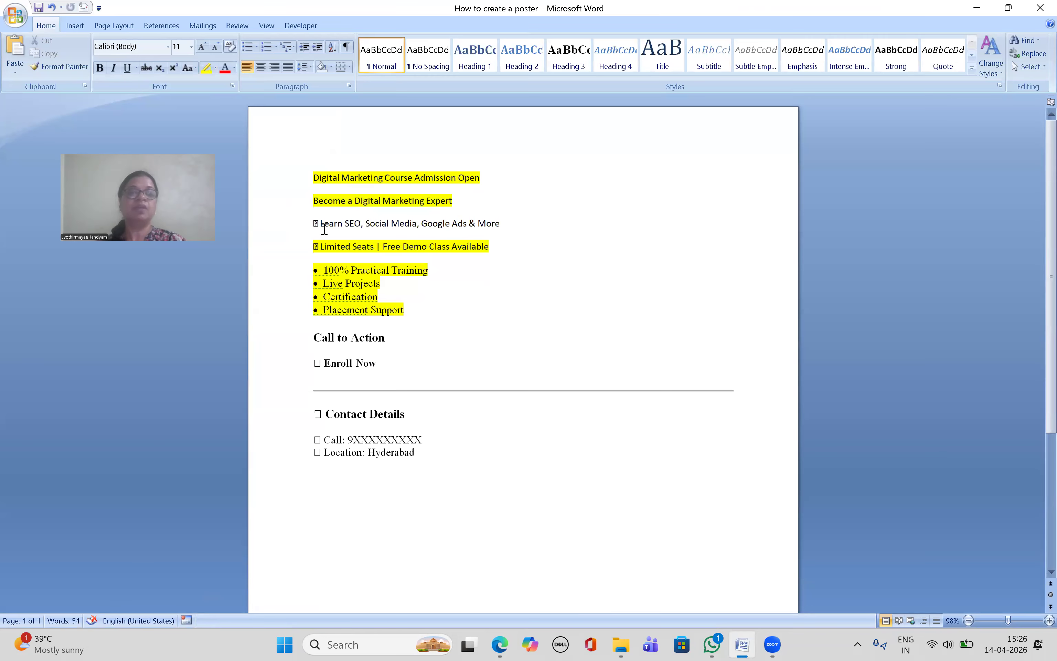
pyautogui.moveTo(319, 224); pyautogui.dragTo(514, 232)
pyautogui.hotkey('ctrl', 'c')
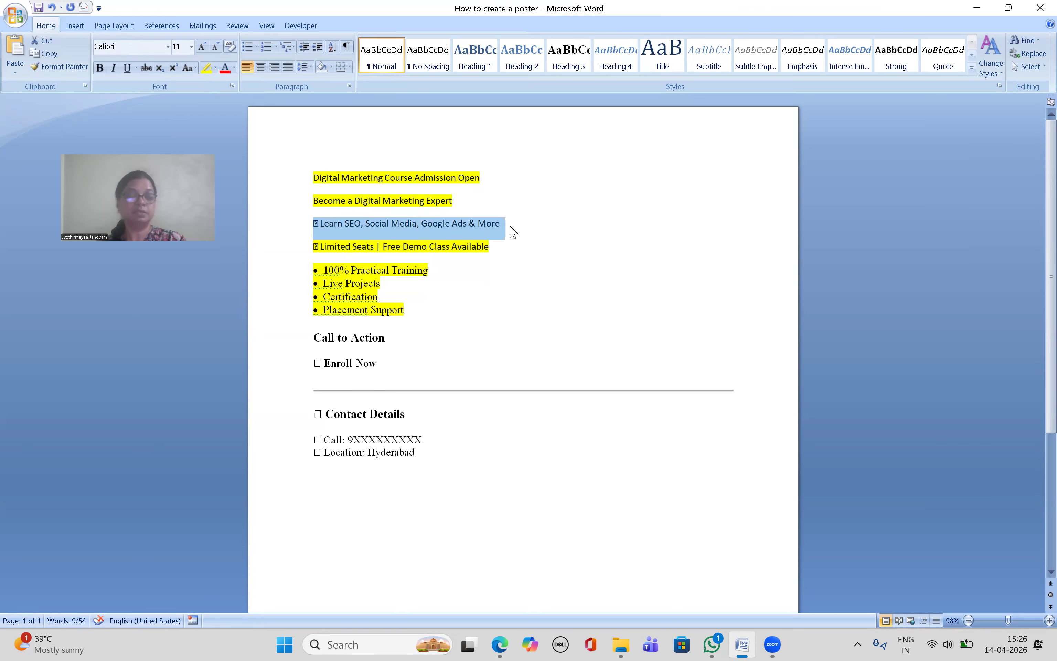
pyautogui.click(500, 644)
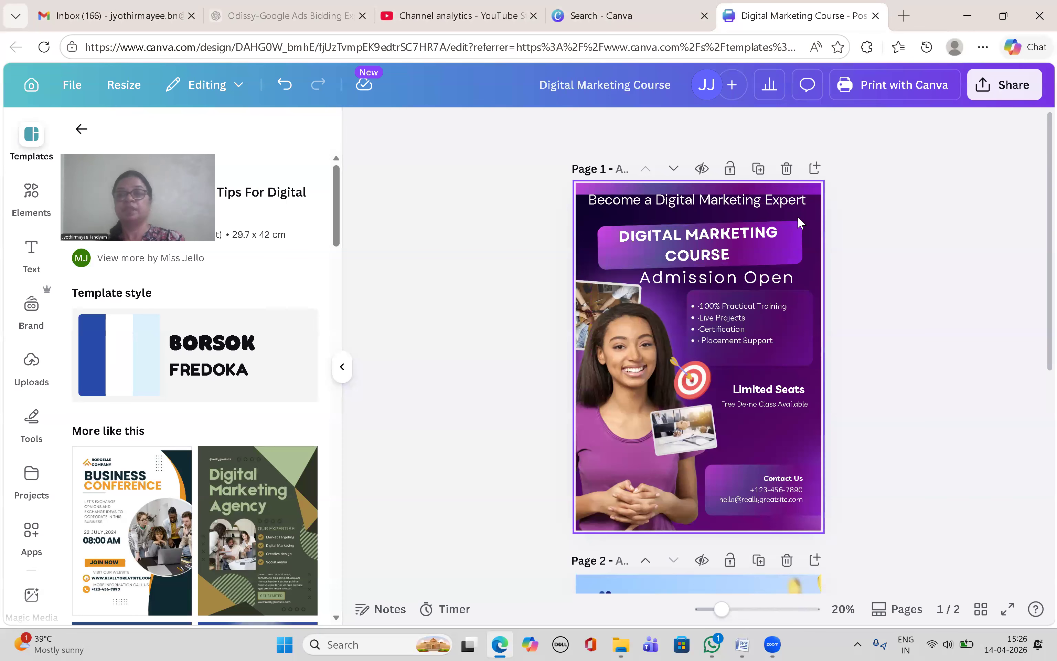
pyautogui.click(764, 433)
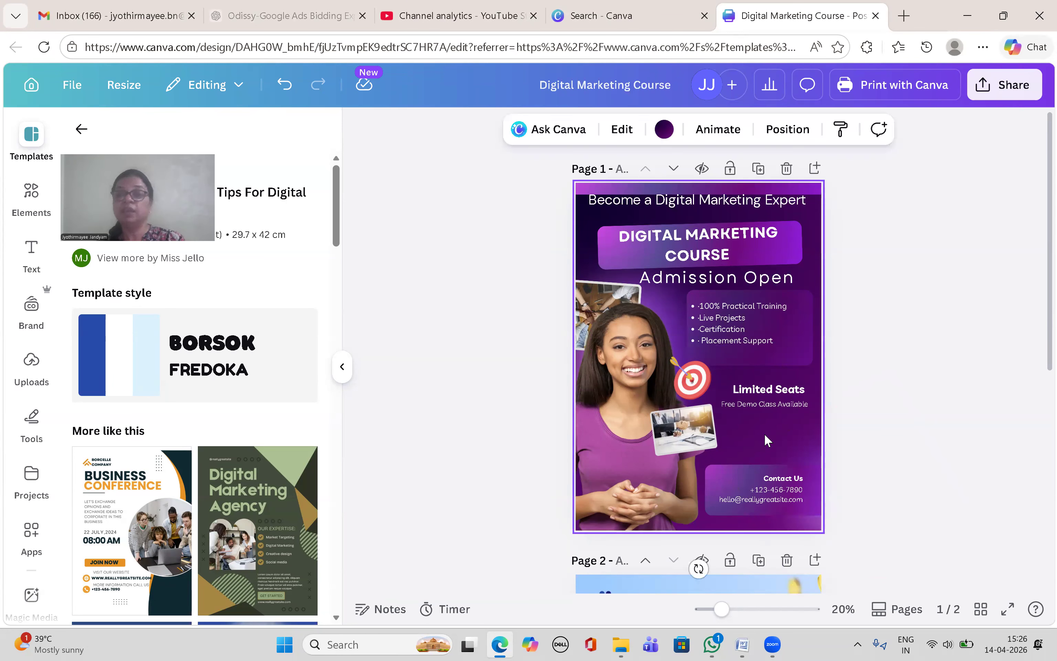
pyautogui.hotkey('ctrl', 'v')
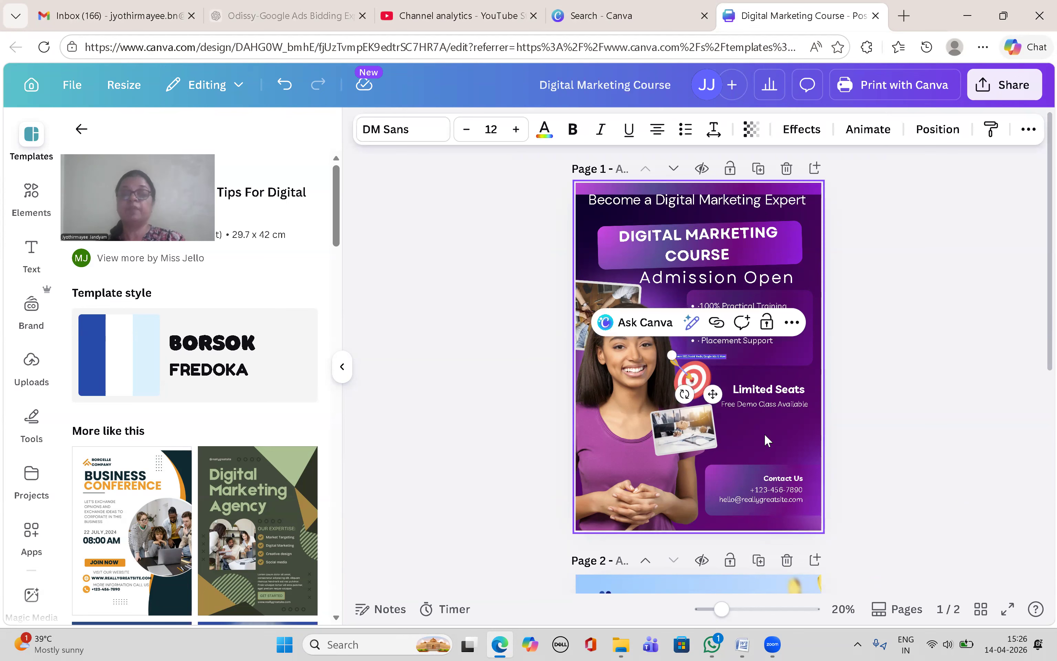
pyautogui.moveTo(734, 358); pyautogui.dragTo(725, 287)
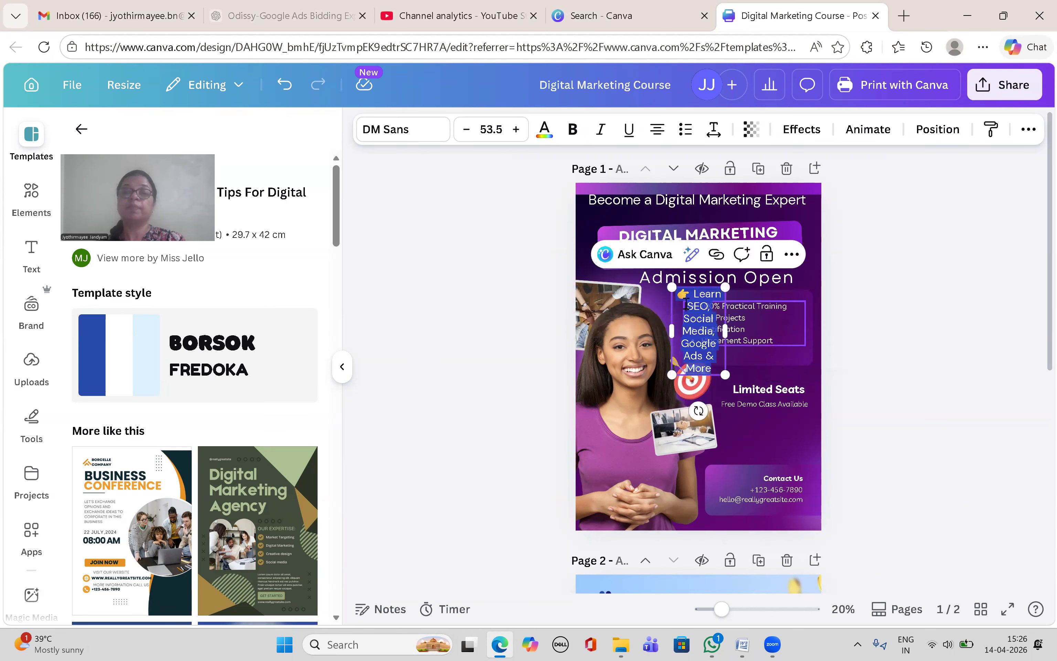
pyautogui.click(694, 293)
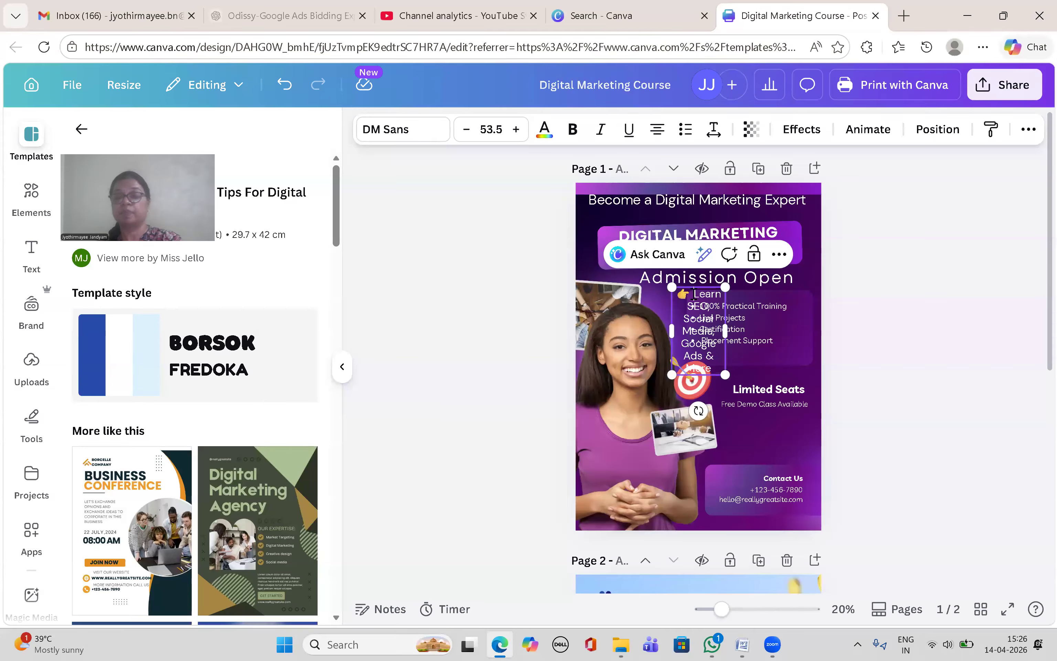
pyautogui.press('BackSpace')
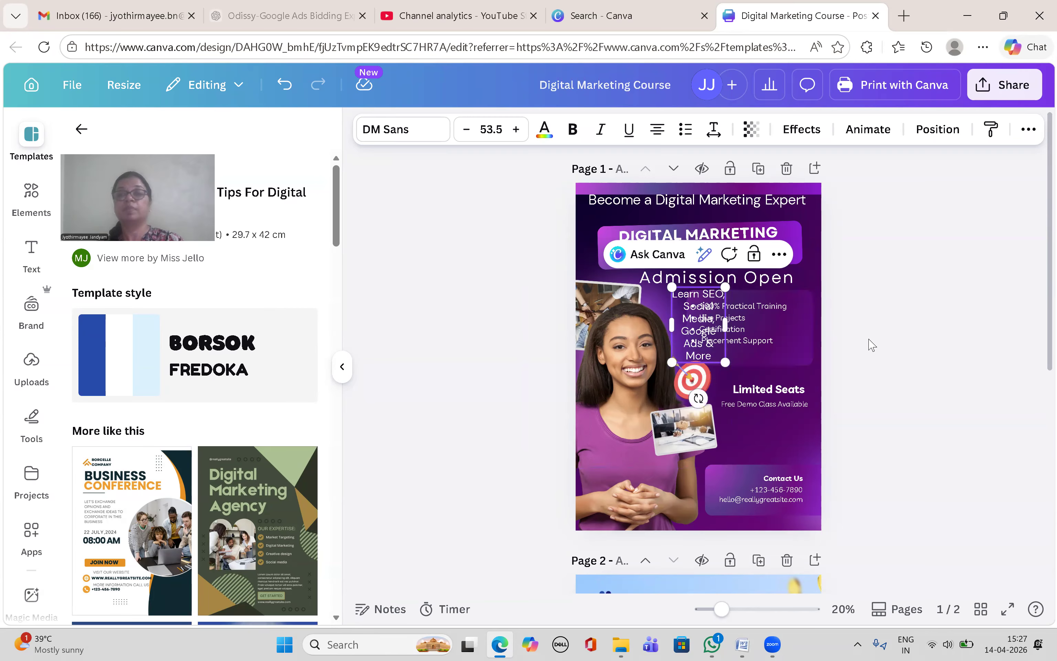
# Step: Lower Limited Seats and Free Demo Class Available, placing the Learn SEO line above them
pyautogui.moveTo(684, 337); pyautogui.dragTo(778, 377)
pyautogui.moveTo(778, 427); pyautogui.dragTo(768, 453)
pyautogui.click(767, 404)
pyautogui.moveTo(782, 391); pyautogui.dragTo(782, 437)
pyautogui.moveTo(710, 371); pyautogui.dragTo(767, 399)
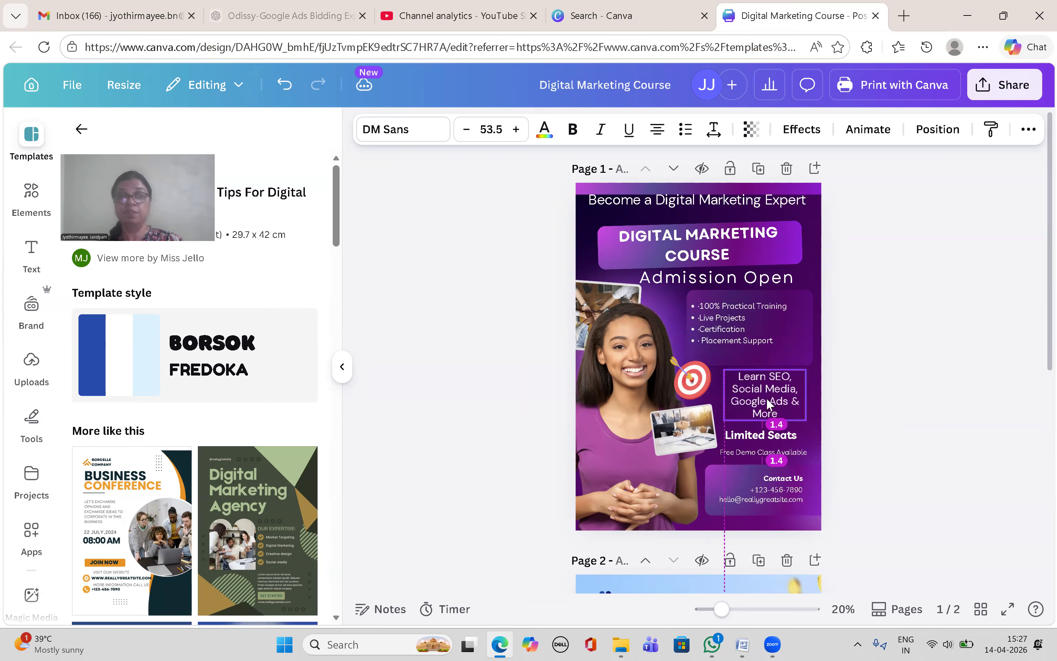
pyautogui.click(906, 280)
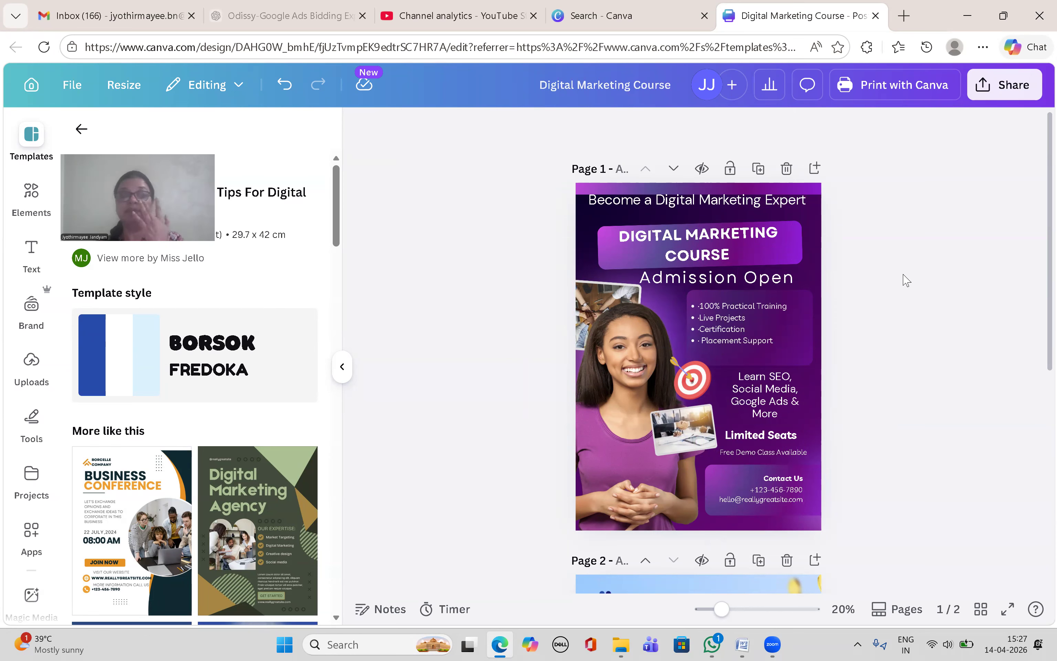
pyautogui.click(742, 644)
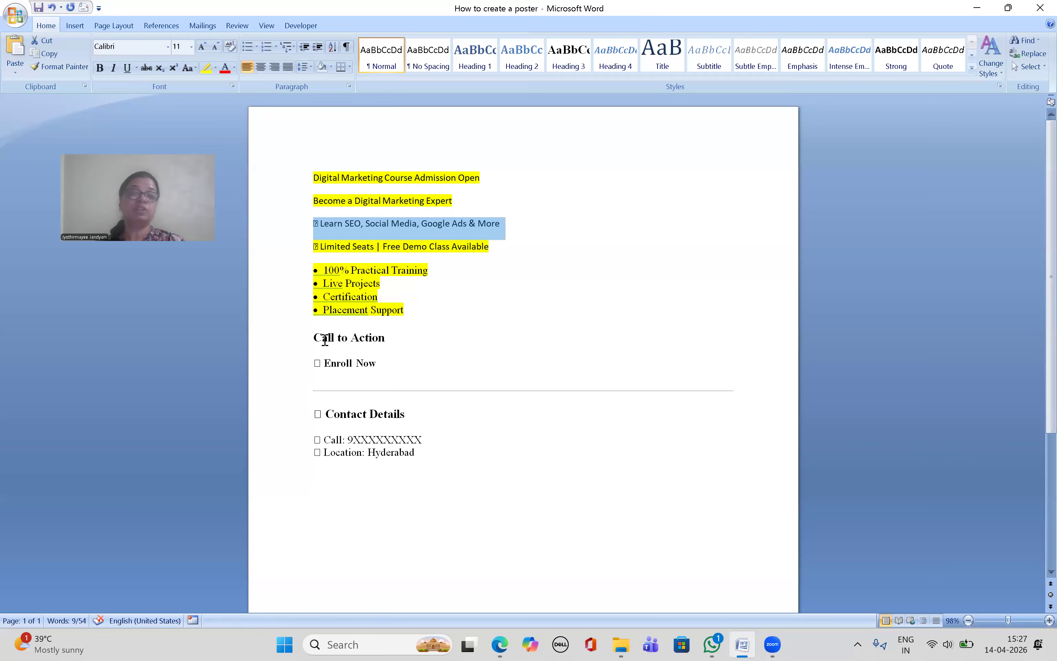
# Step: Replace 'Contact Us' on the poster with 'Enroll Now' copied from Word
pyautogui.moveTo(327, 369); pyautogui.dragTo(388, 366)
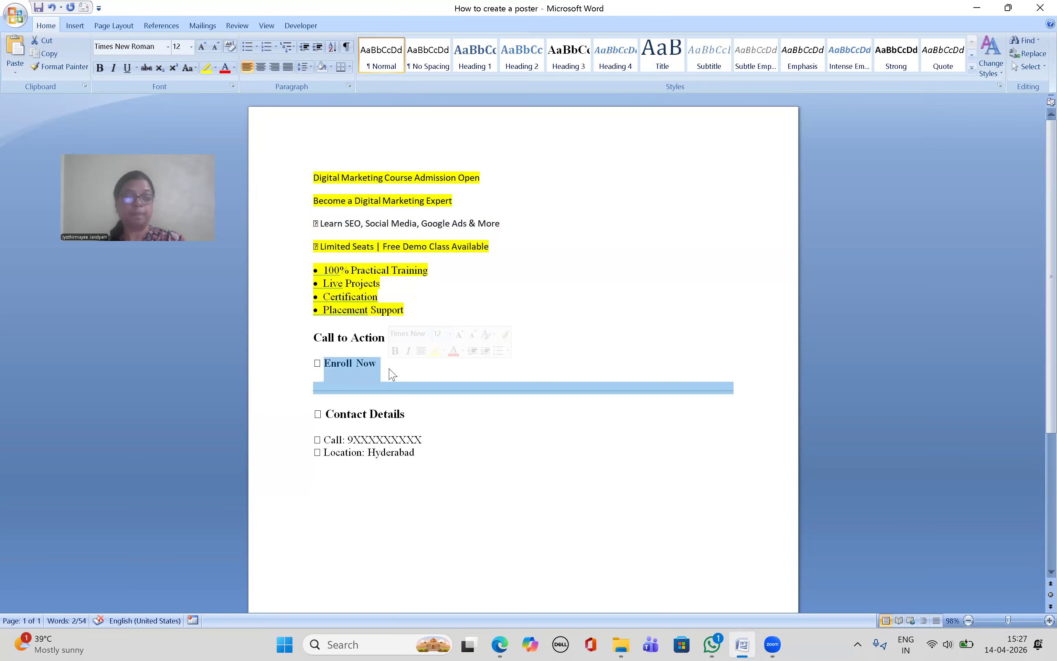
pyautogui.click(389, 370)
pyautogui.moveTo(323, 363); pyautogui.dragTo(375, 366)
pyautogui.hotkey('ctrl', 'c')
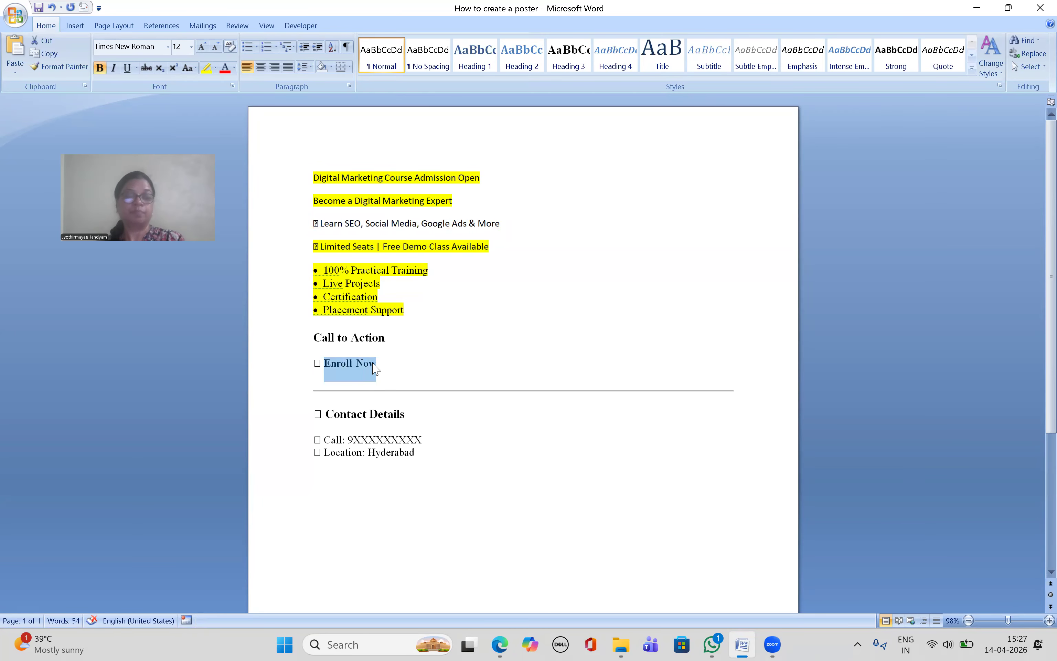
pyautogui.click(500, 644)
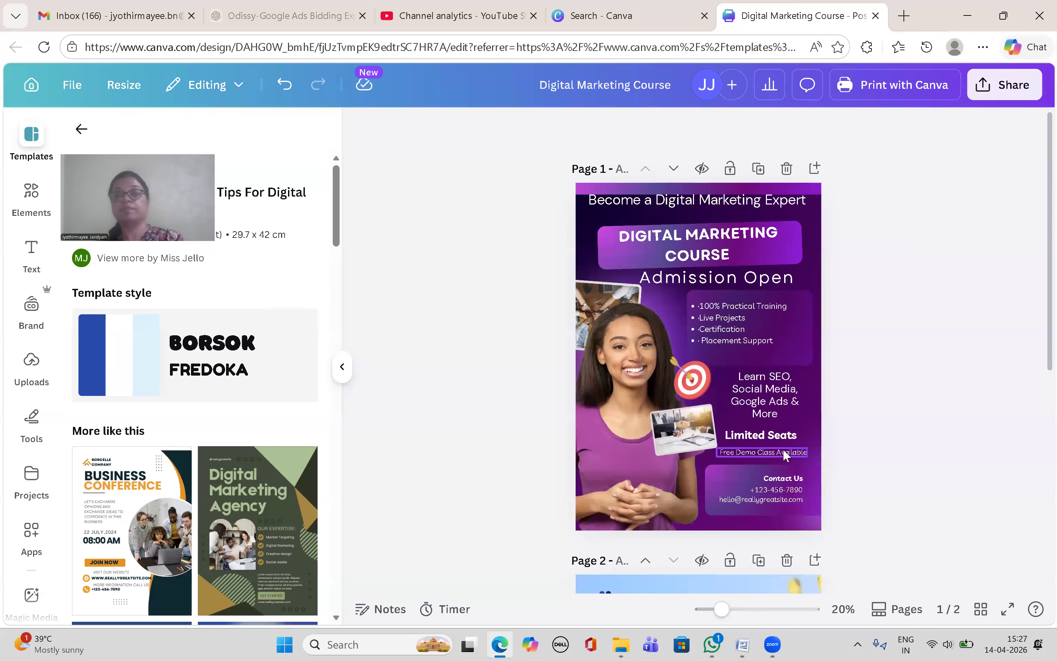
pyautogui.click(783, 480)
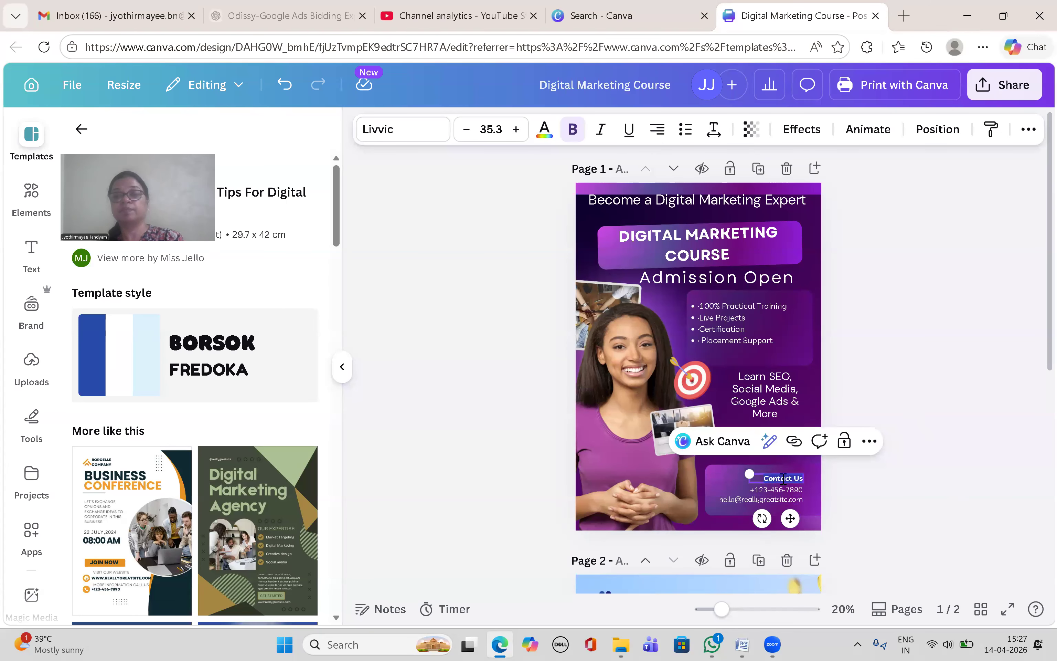
pyautogui.hotkey('ctrl', 'v')
# Step: Replace the sample phone number and e-mail with the owner's own phone number and e-mail address
pyautogui.doubleClick(772, 490)
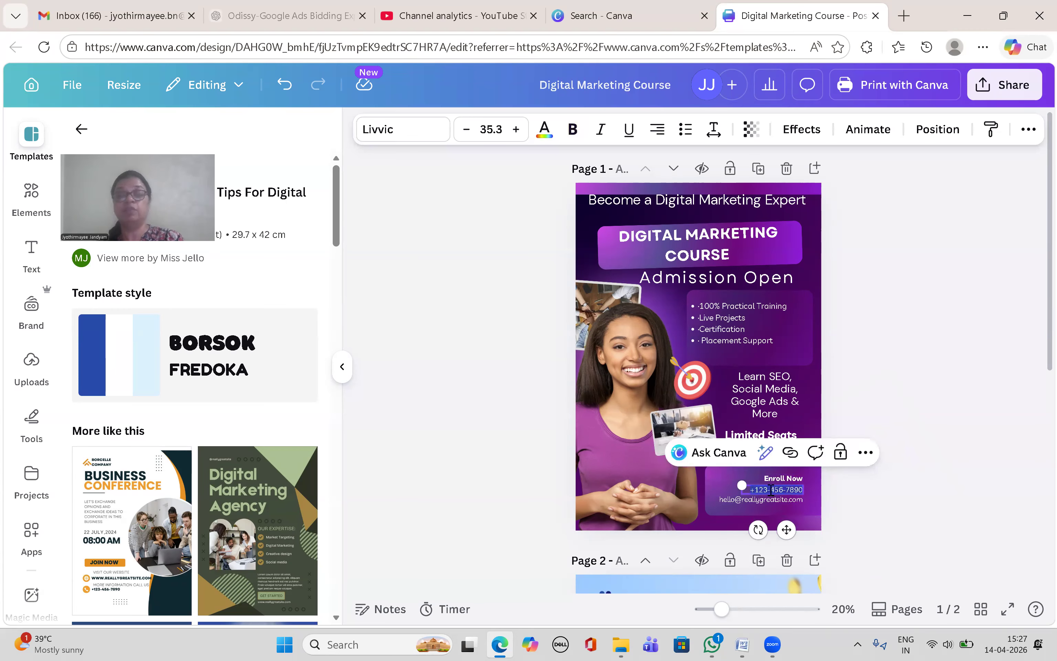
pyautogui.write('9999999999')
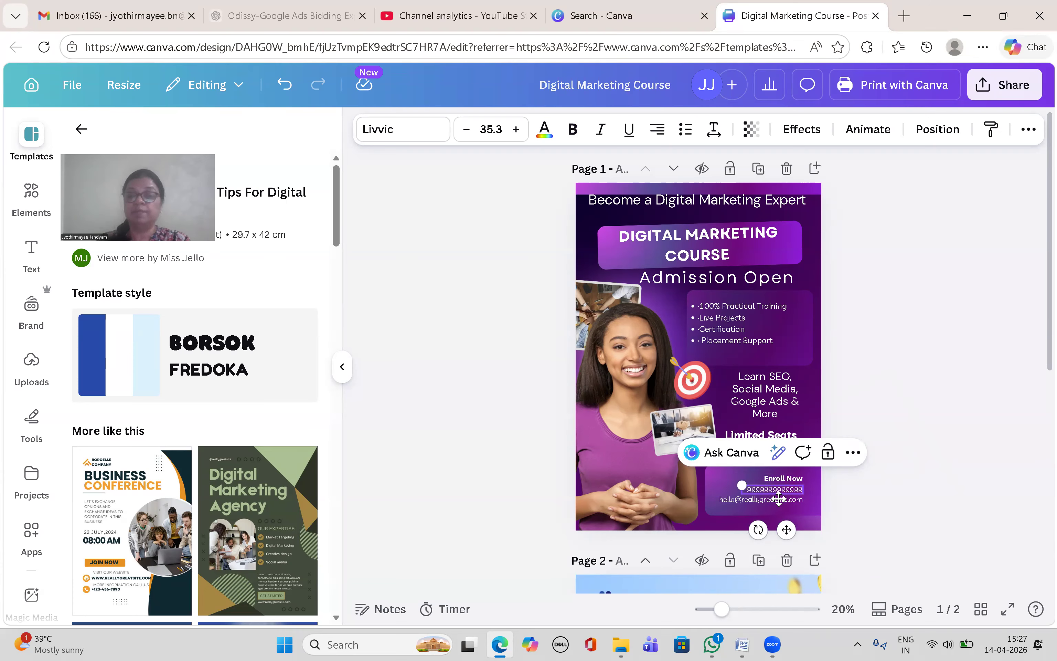
pyautogui.click(779, 499)
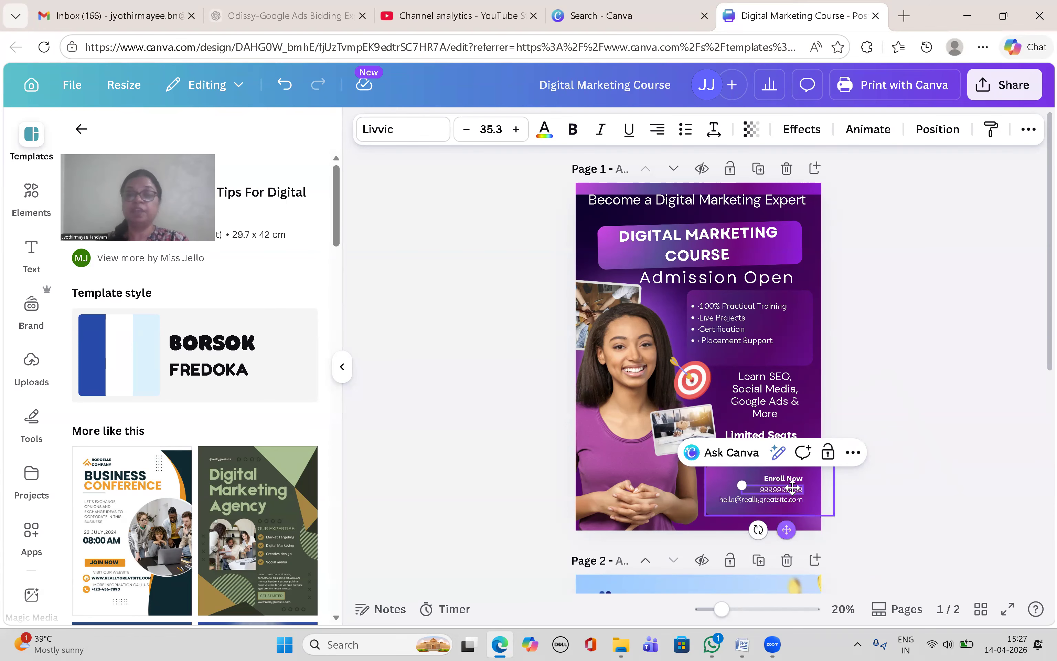
pyautogui.click(784, 501)
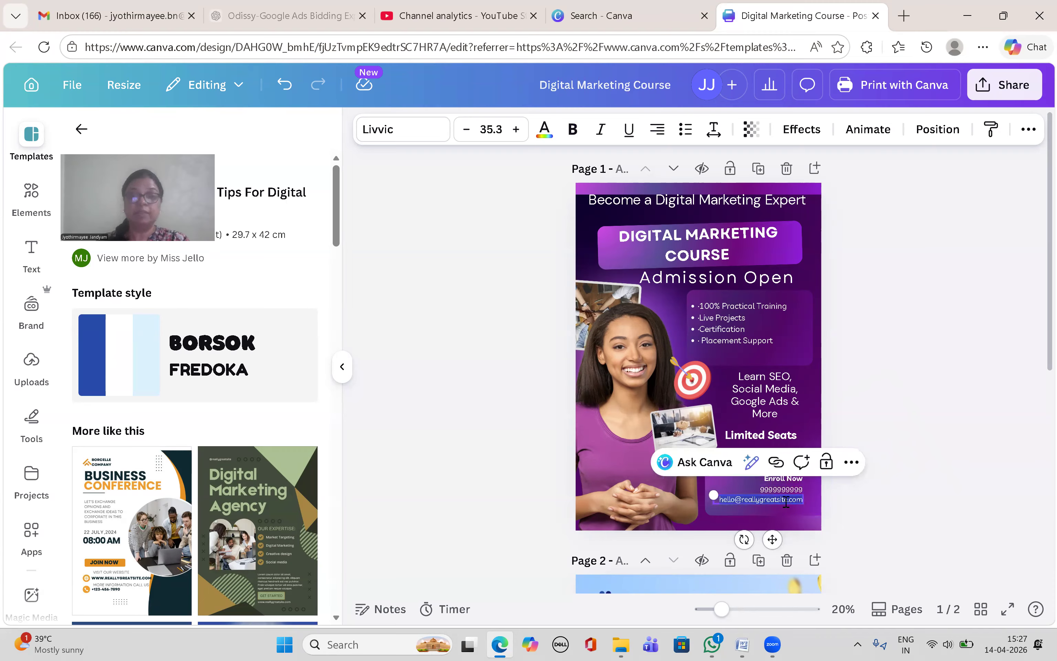
pyautogui.press('BackSpace')
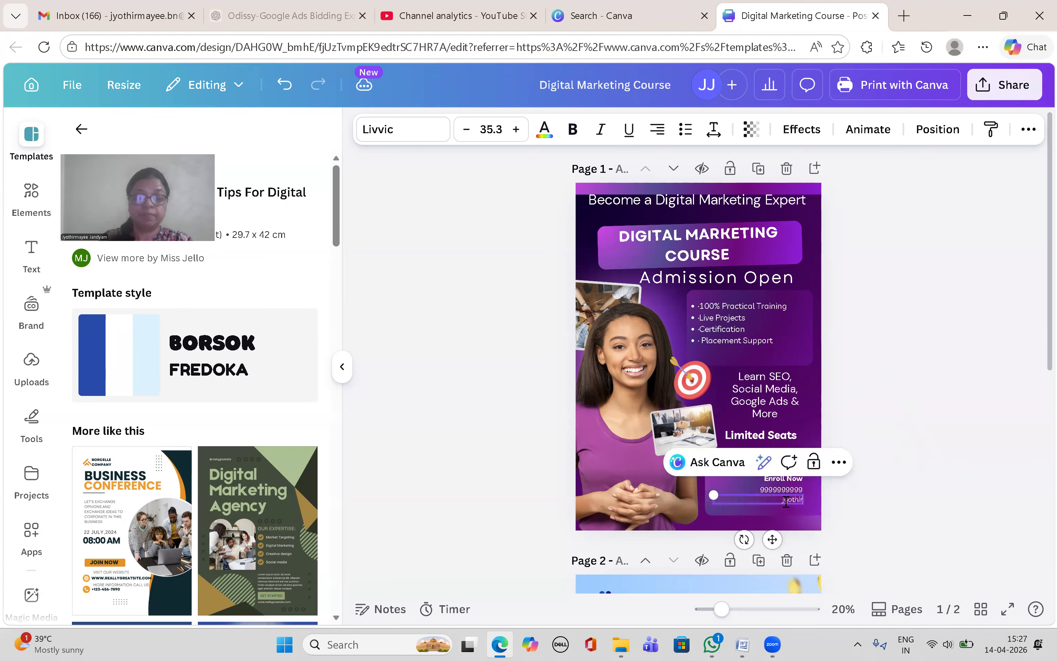
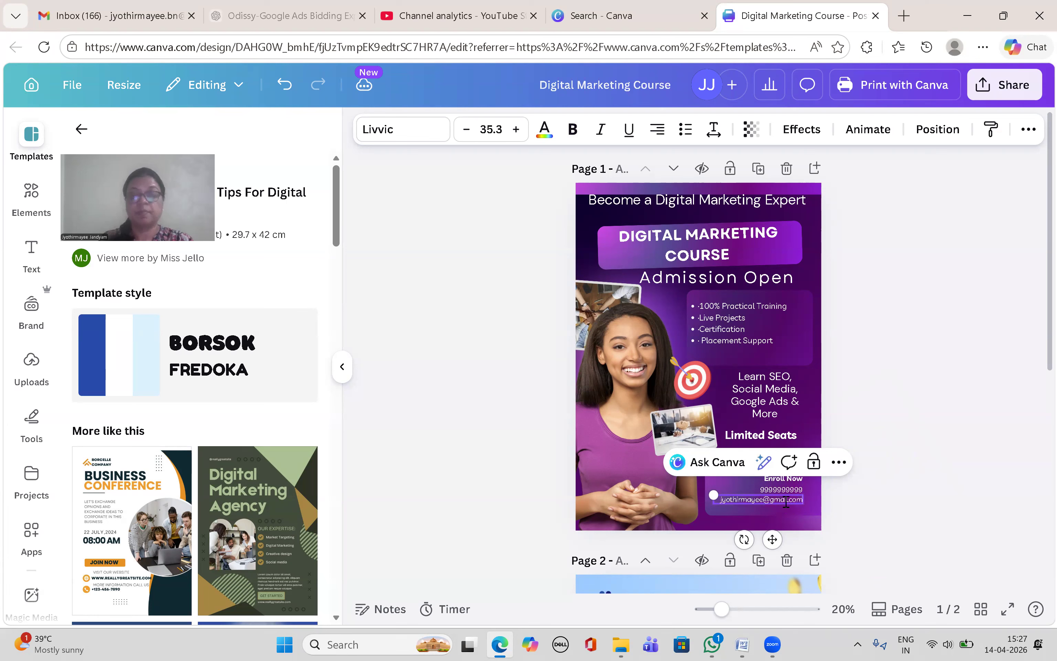
pyautogui.click(884, 296)
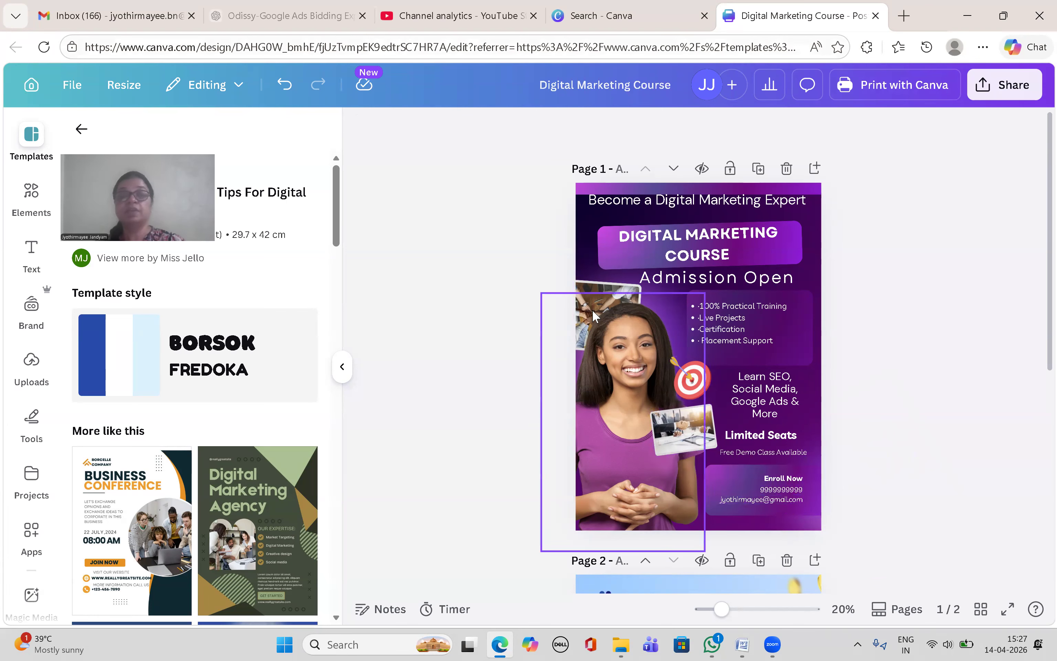
# Step: Nudge the team-hands photo up and search Elements for 'digital marketing'
pyautogui.click(584, 282)
pyautogui.moveTo(584, 299); pyautogui.dragTo(586, 284)
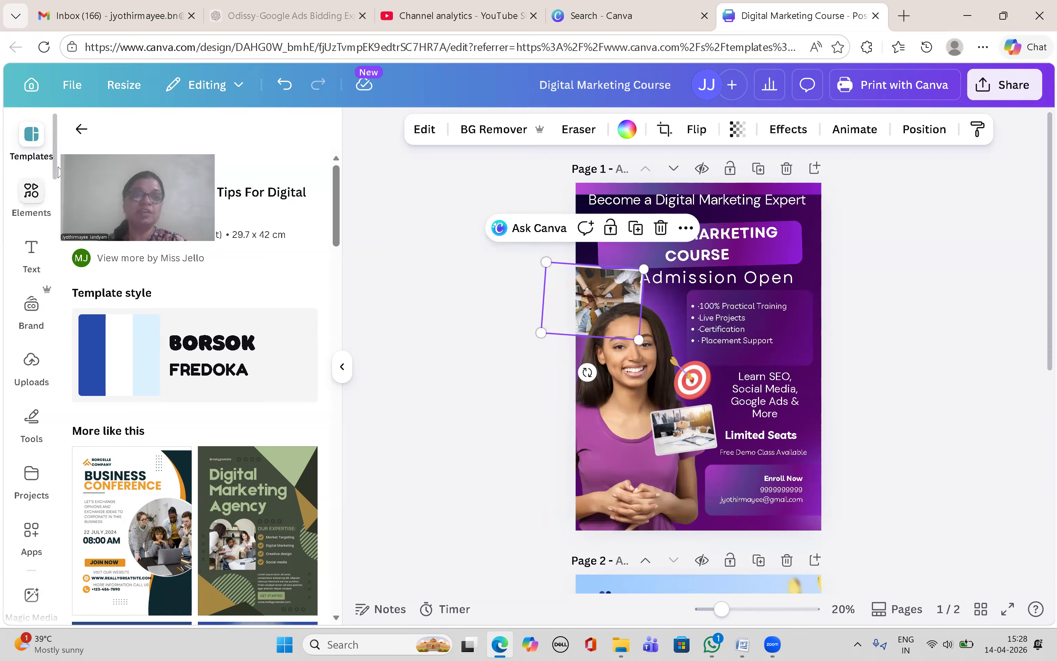
pyautogui.click(82, 133)
pyautogui.click(31, 195)
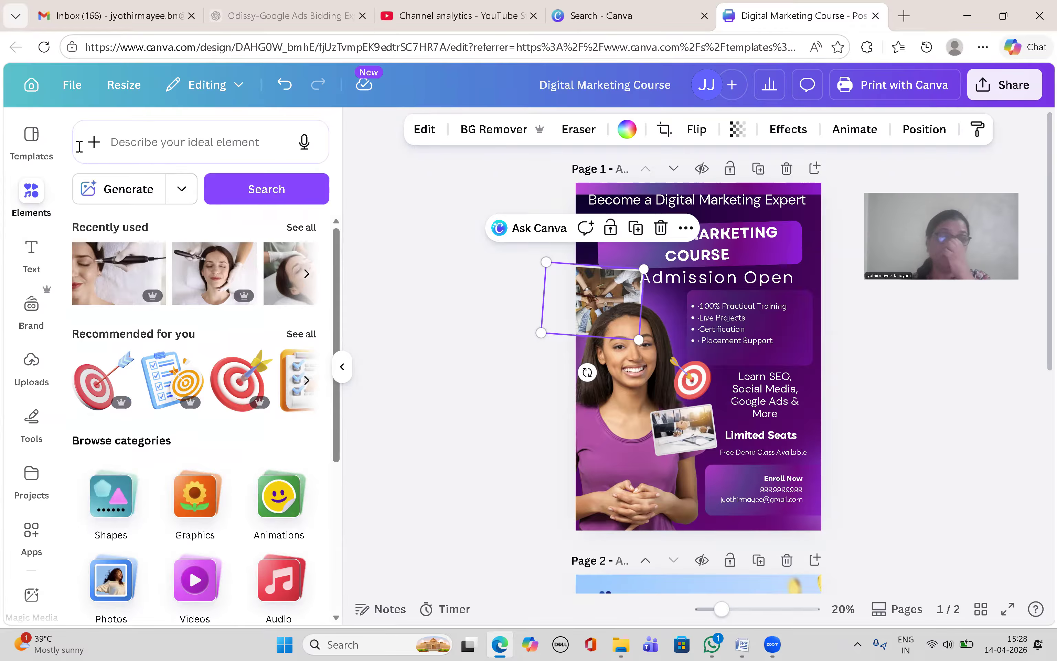
pyautogui.click(148, 145)
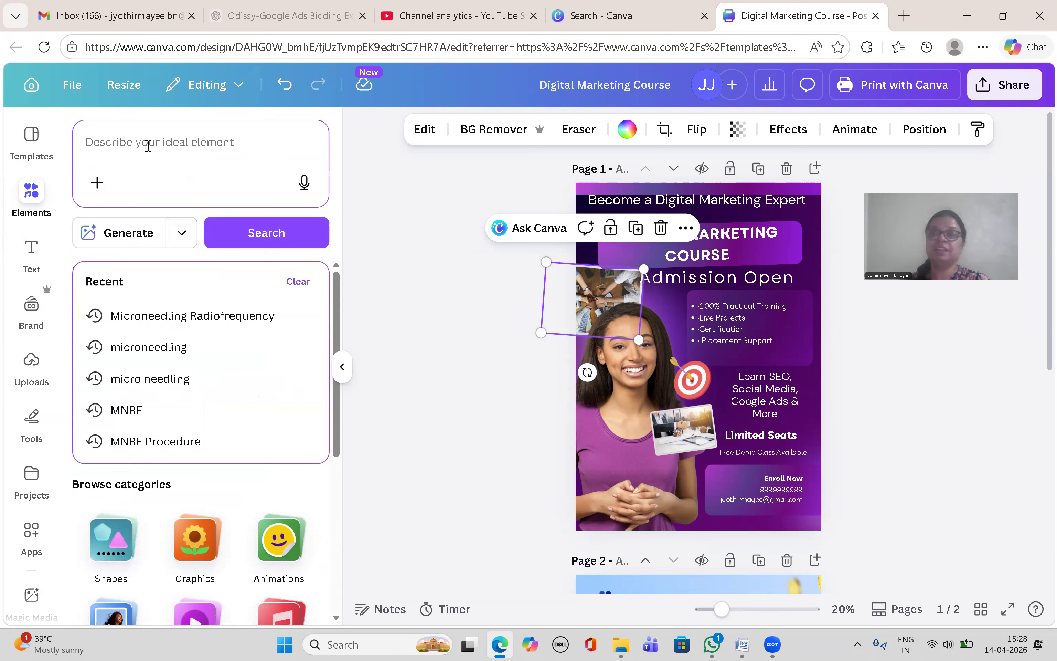
pyautogui.write('digital marketing')
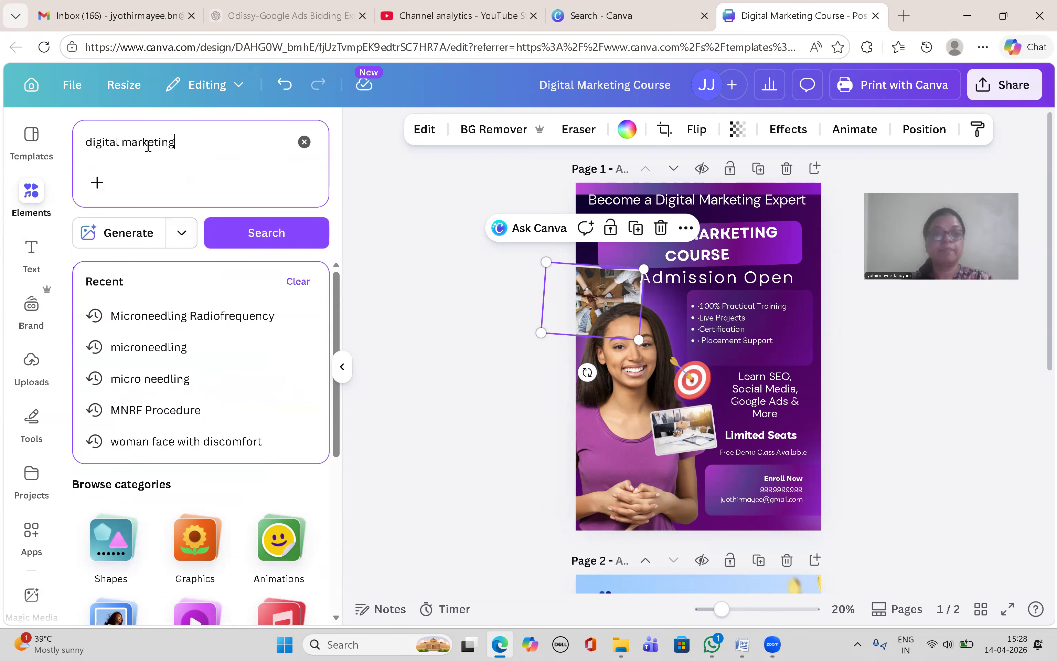
pyautogui.press('Return')
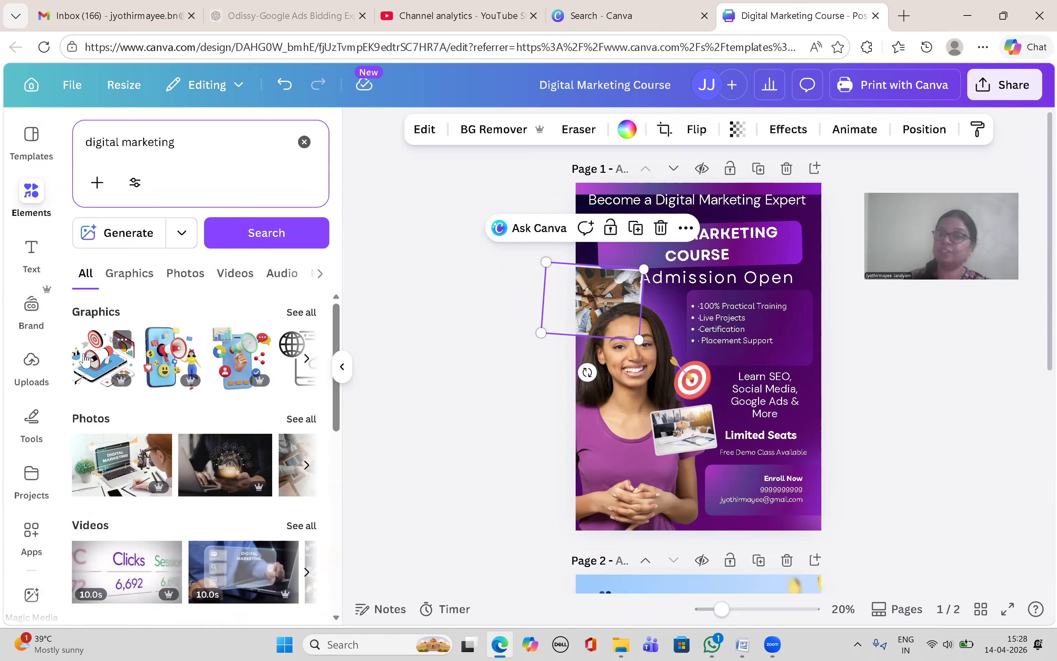
# Step: Place the Digital Solution stock photo over the laptop picture near Limited Seats
pyautogui.moveTo(336, 421); pyautogui.dragTo(116, 481)
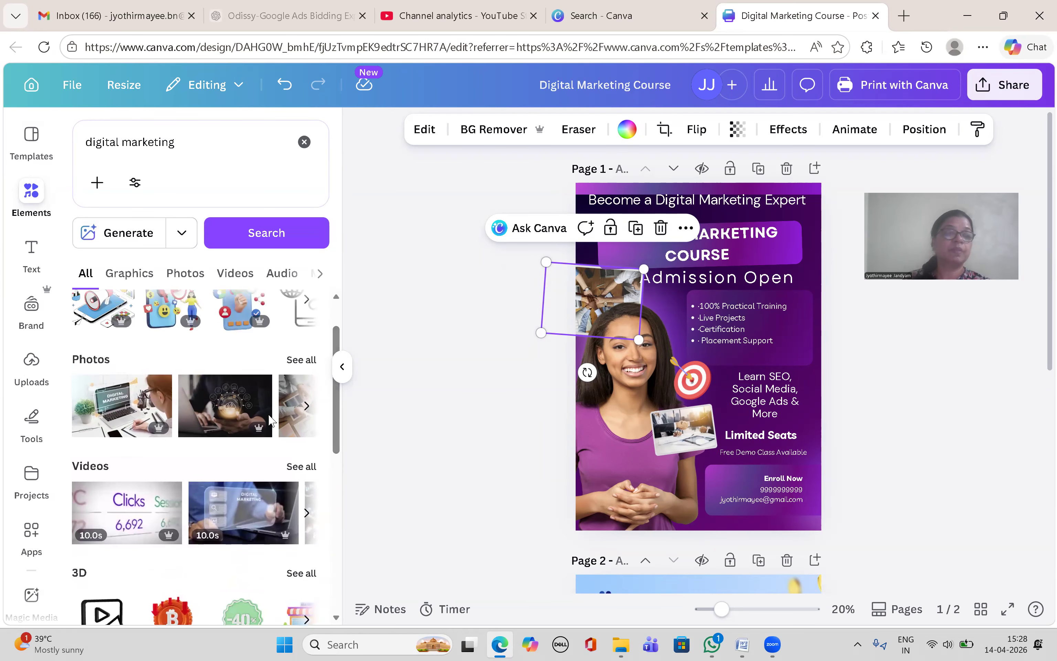
pyautogui.click(294, 361)
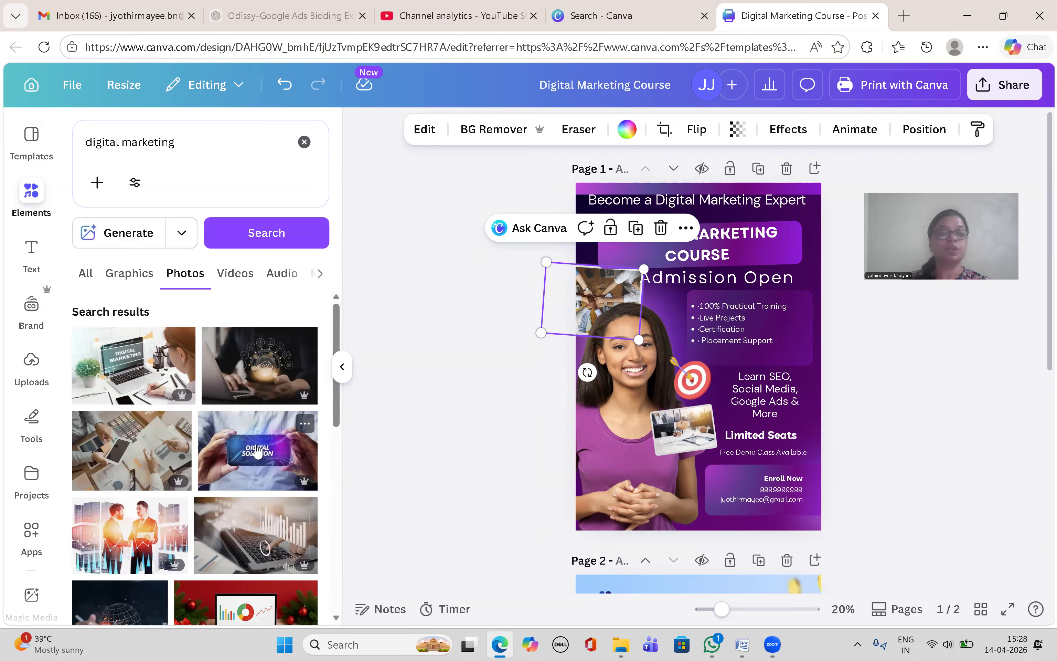
pyautogui.click(259, 455)
pyautogui.moveTo(653, 349); pyautogui.dragTo(662, 428)
pyautogui.moveTo(675, 426); pyautogui.dragTo(689, 441)
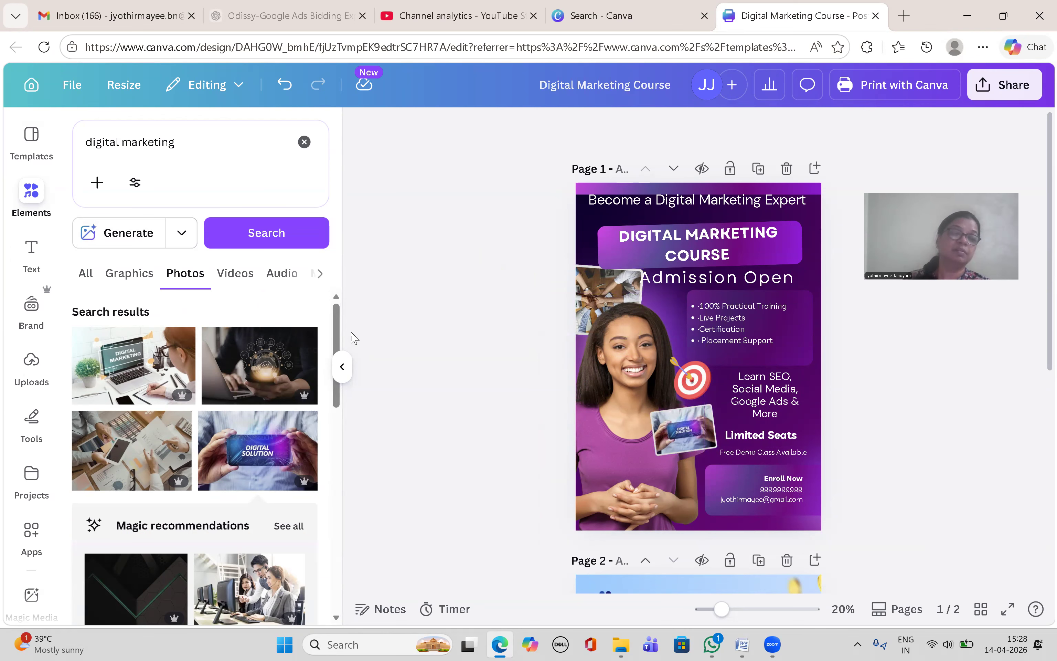
# Step: Put the DIGITAL marketing chalkboard photo in the tilted upper-left frame and delete the model's photo
pyautogui.moveTo(337, 321); pyautogui.dragTo(348, 554)
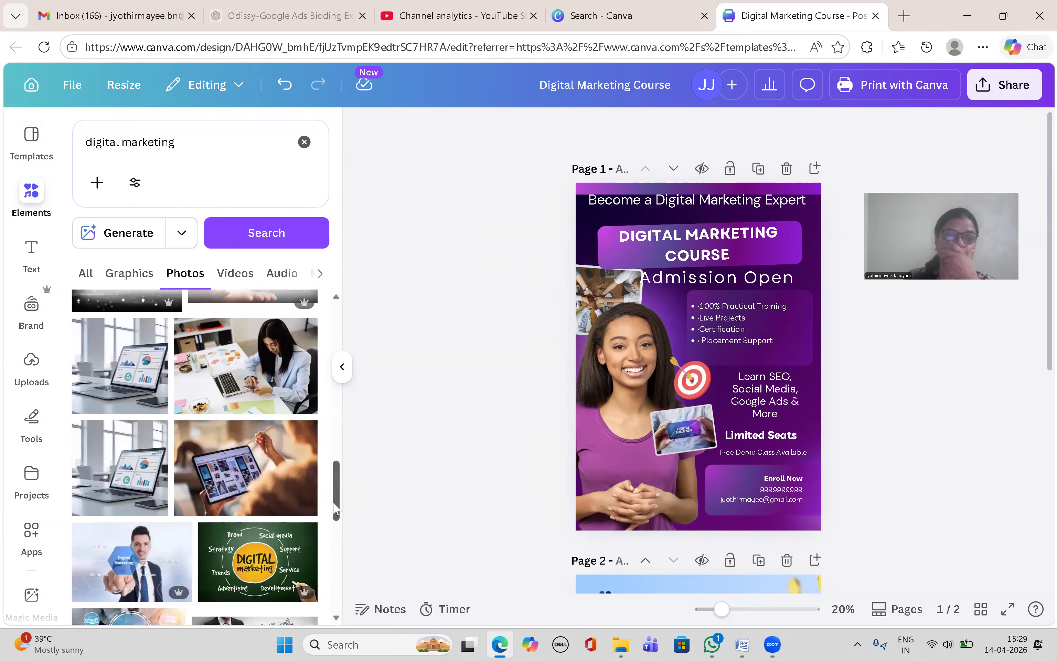
pyautogui.moveTo(335, 508); pyautogui.dragTo(336, 527)
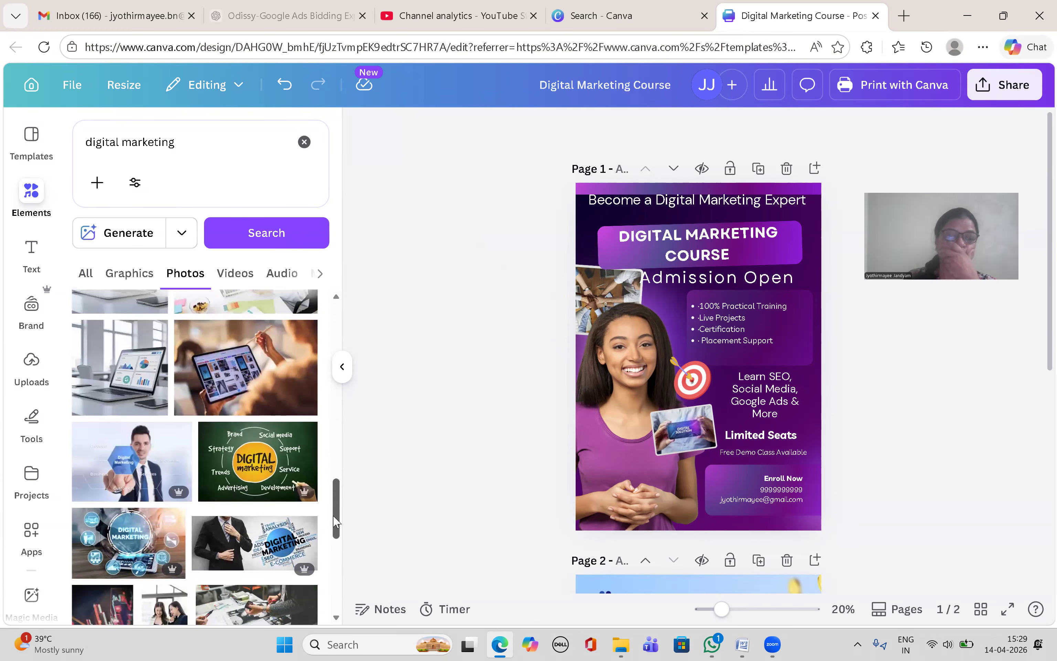
pyautogui.click(250, 481)
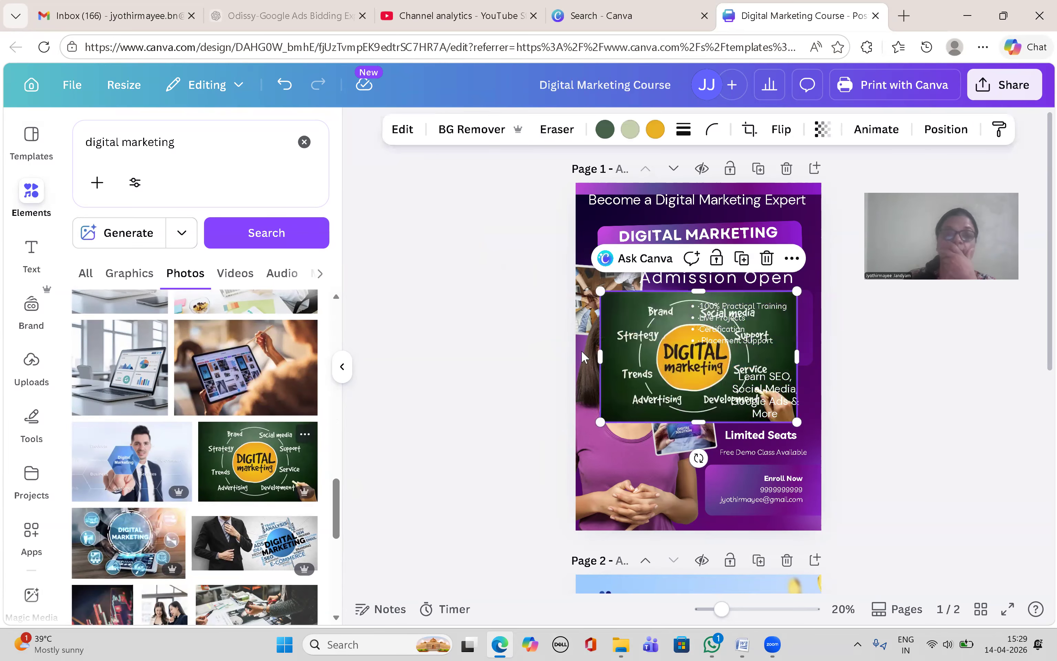
pyautogui.moveTo(665, 312); pyautogui.dragTo(586, 273)
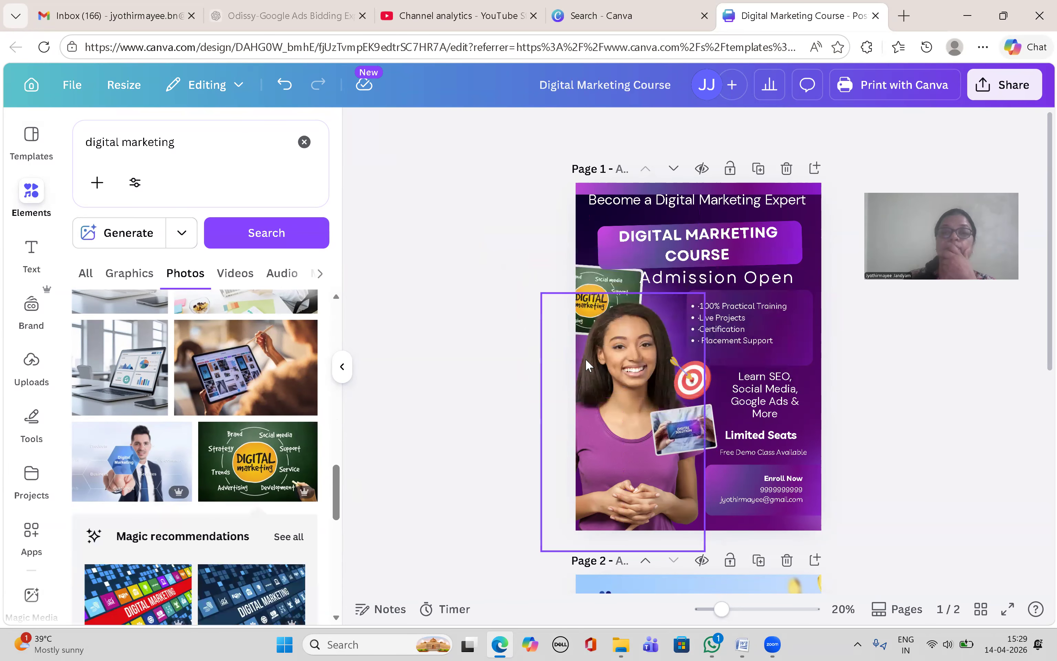
pyautogui.click(611, 380)
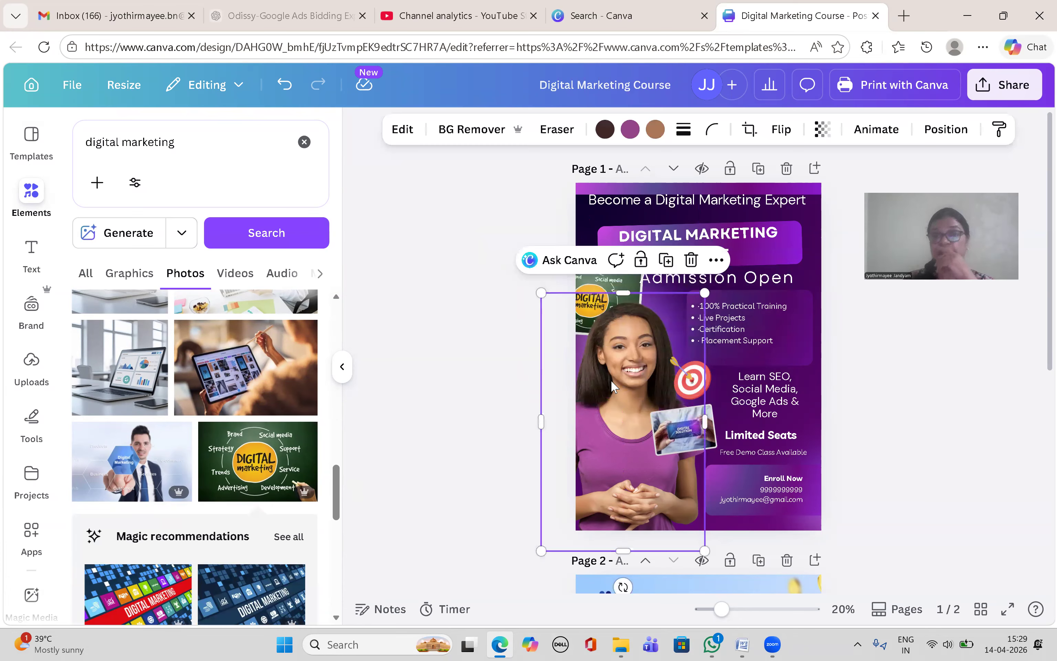
pyautogui.press('Delete')
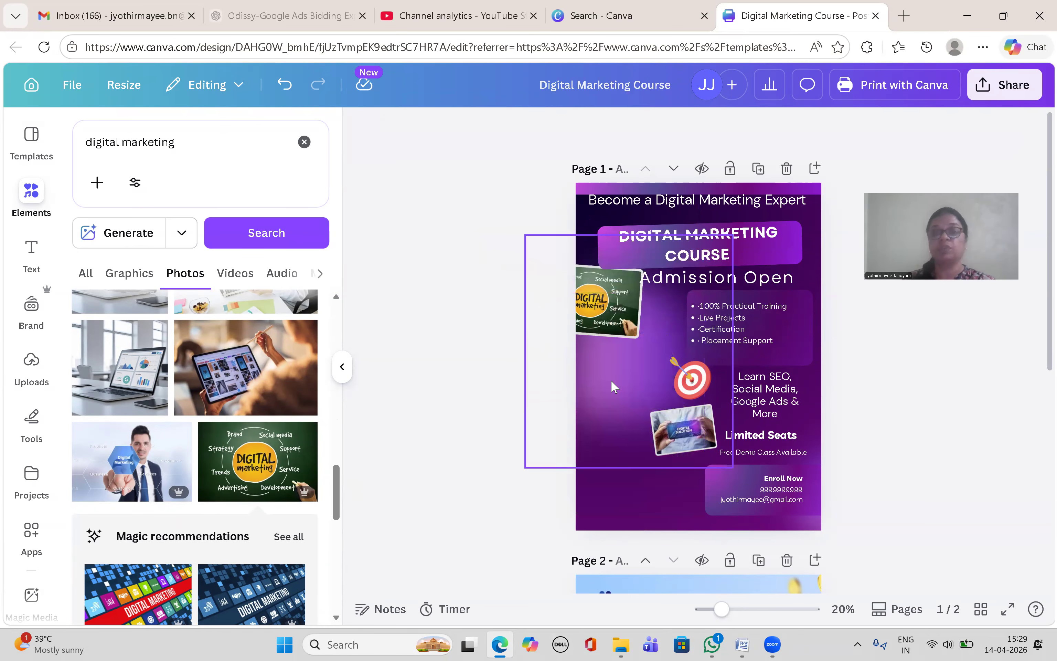
pyautogui.moveTo(605, 326)
pyautogui.mouseDown()
pyautogui.moveTo(629, 333)
pyautogui.moveTo(614, 325)
pyautogui.mouseUp()
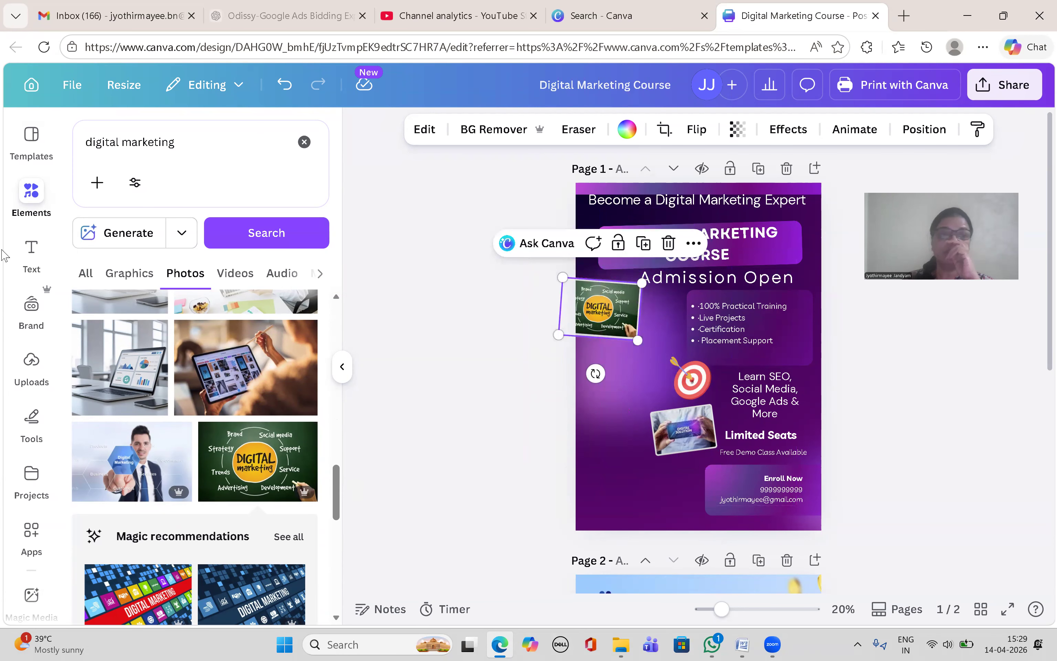
# Step: Clear the element search, view the uploaded images, and start uploading a file from the computer
pyautogui.click(32, 191)
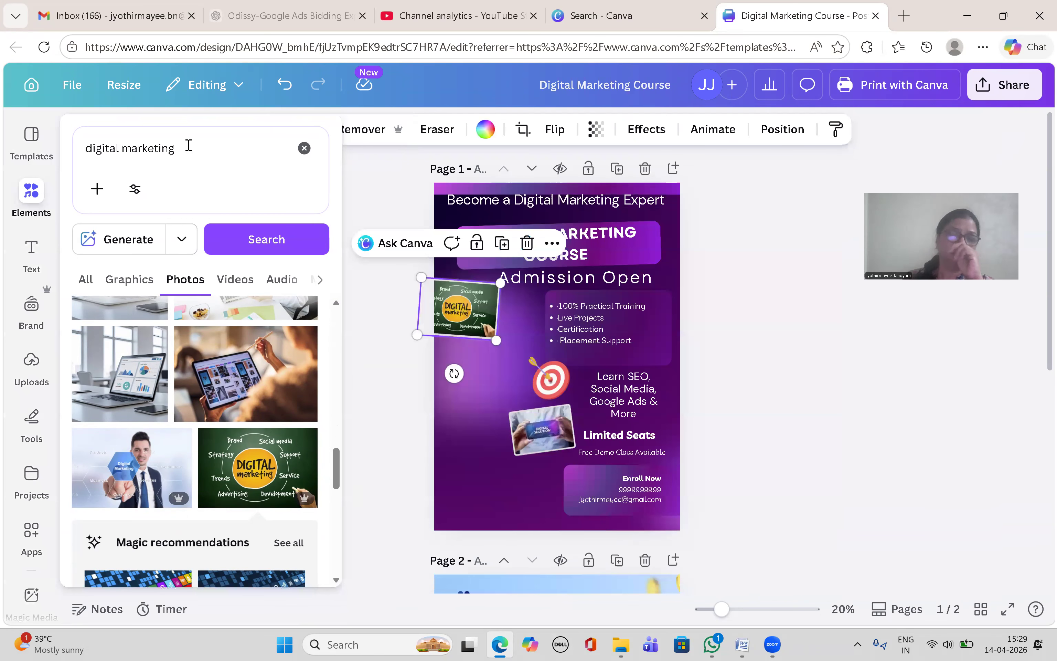
pyautogui.click(304, 148)
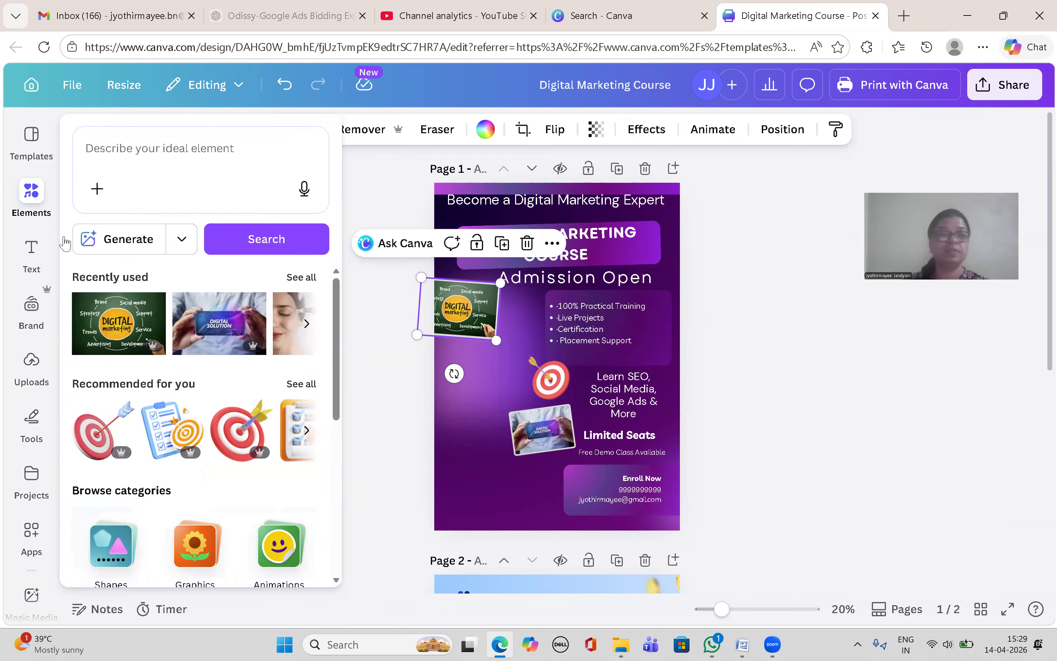
pyautogui.click(31, 362)
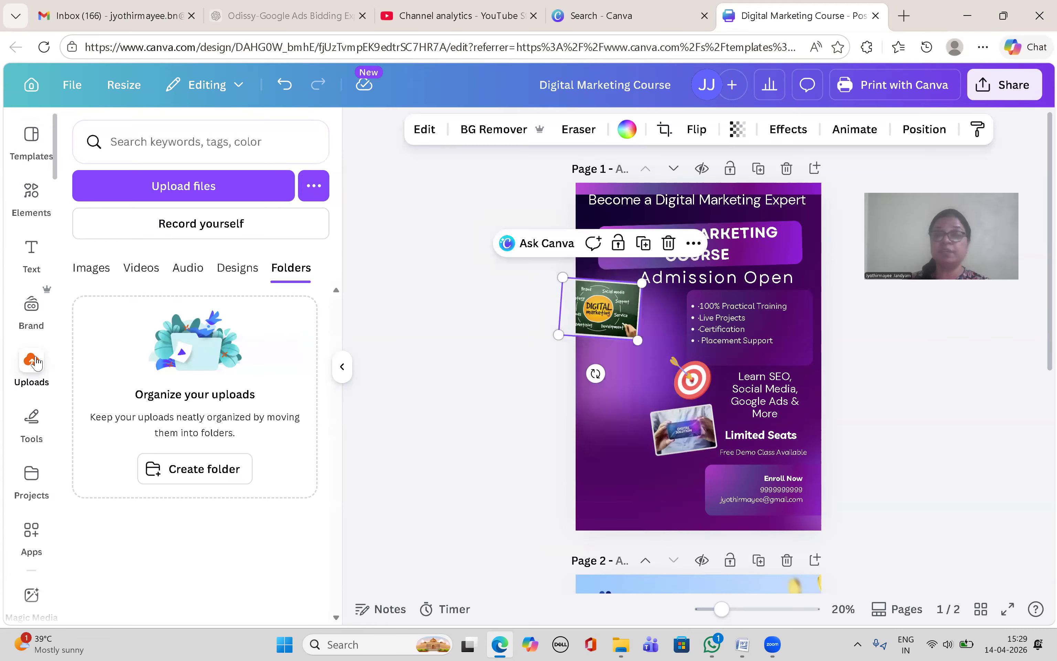
pyautogui.click(90, 268)
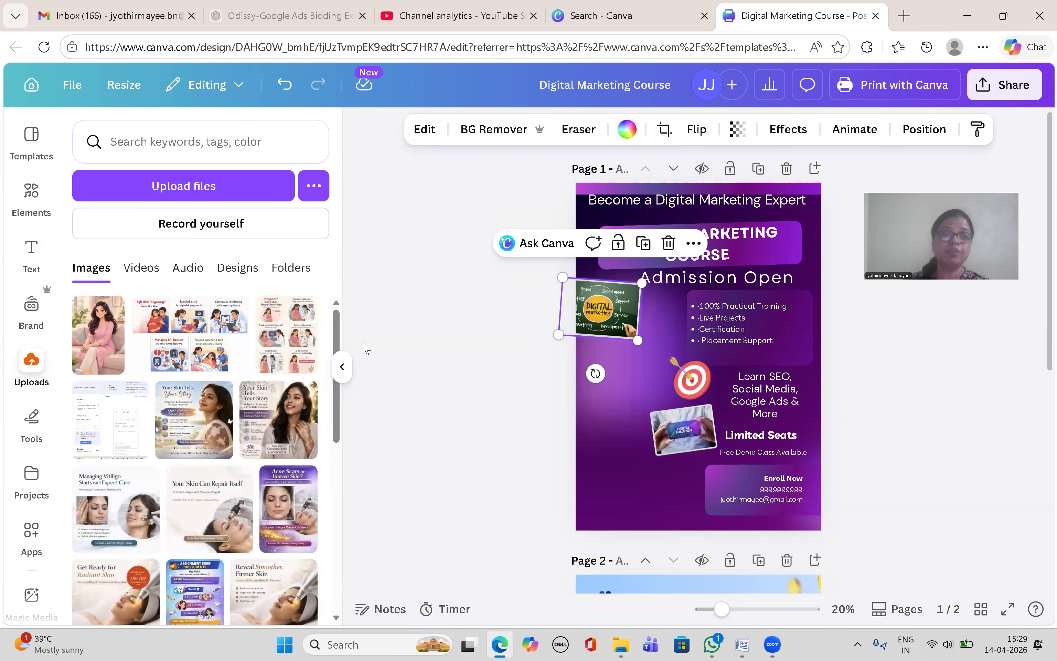
pyautogui.scroll(-10, 309, 597)
pyautogui.scroll(10, 323, 498)
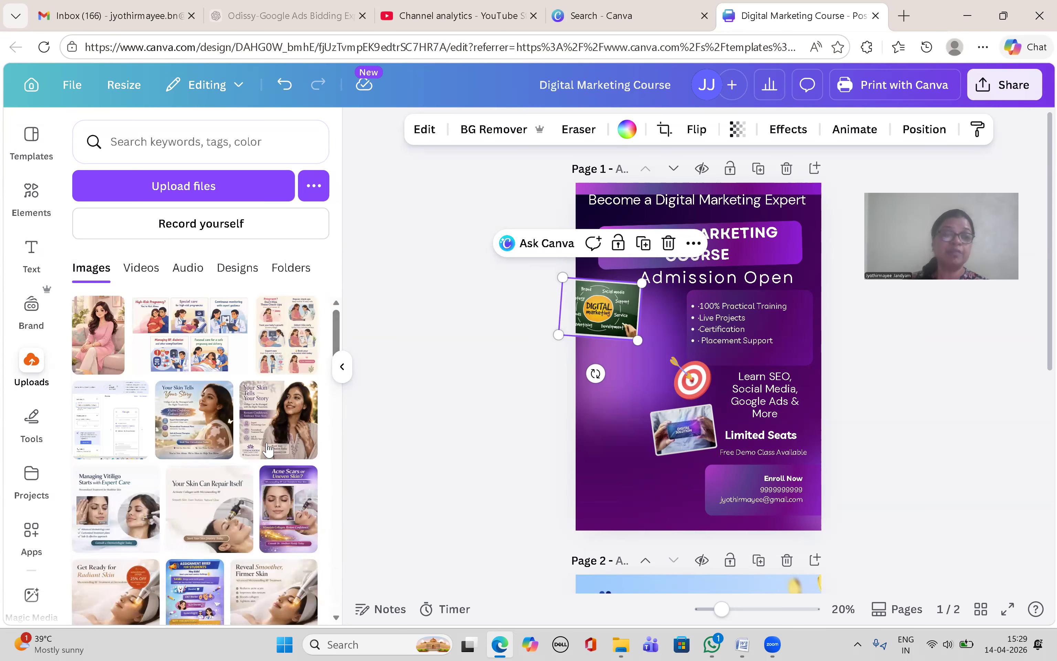
pyautogui.click(195, 184)
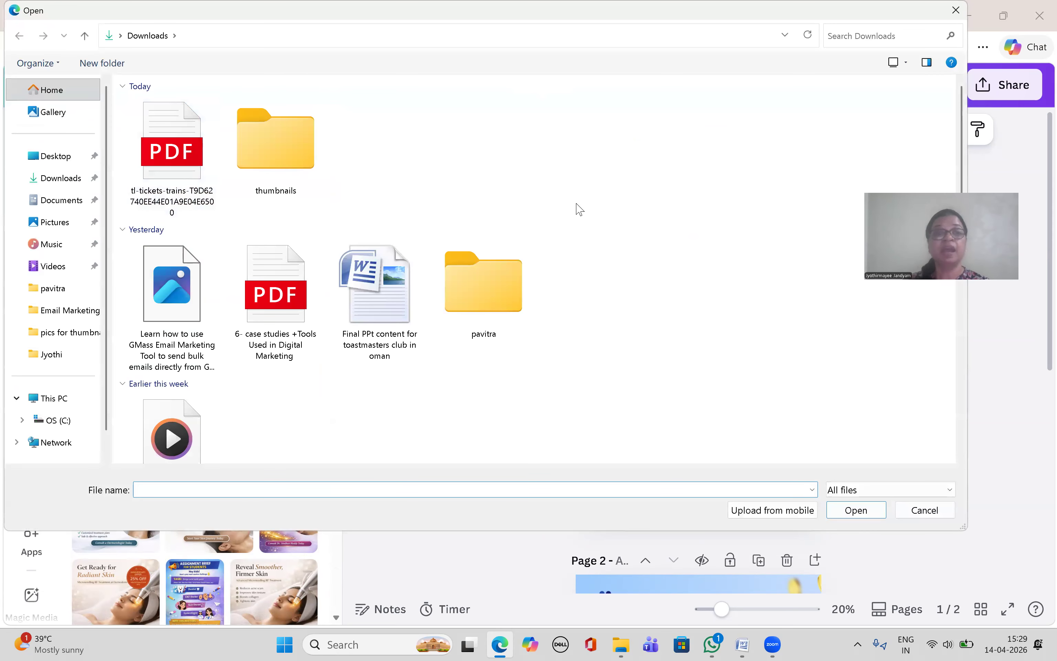
# Step: Upload the personal photo from Downloads' 'pics for thumbnails' folder
pyautogui.doubleClick(294, 167)
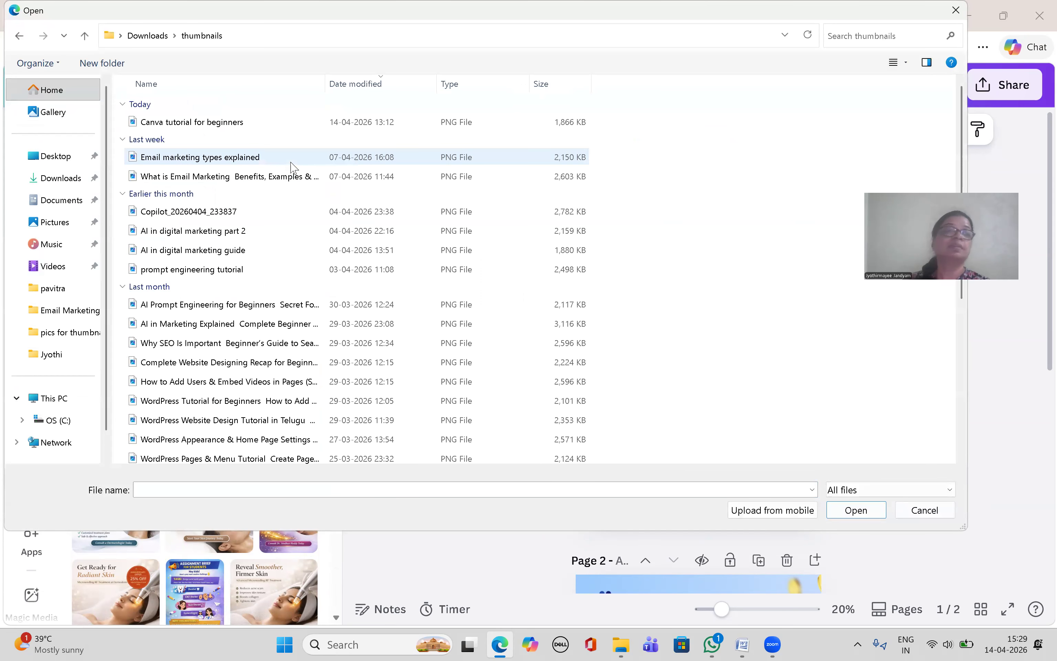
pyautogui.click(148, 35)
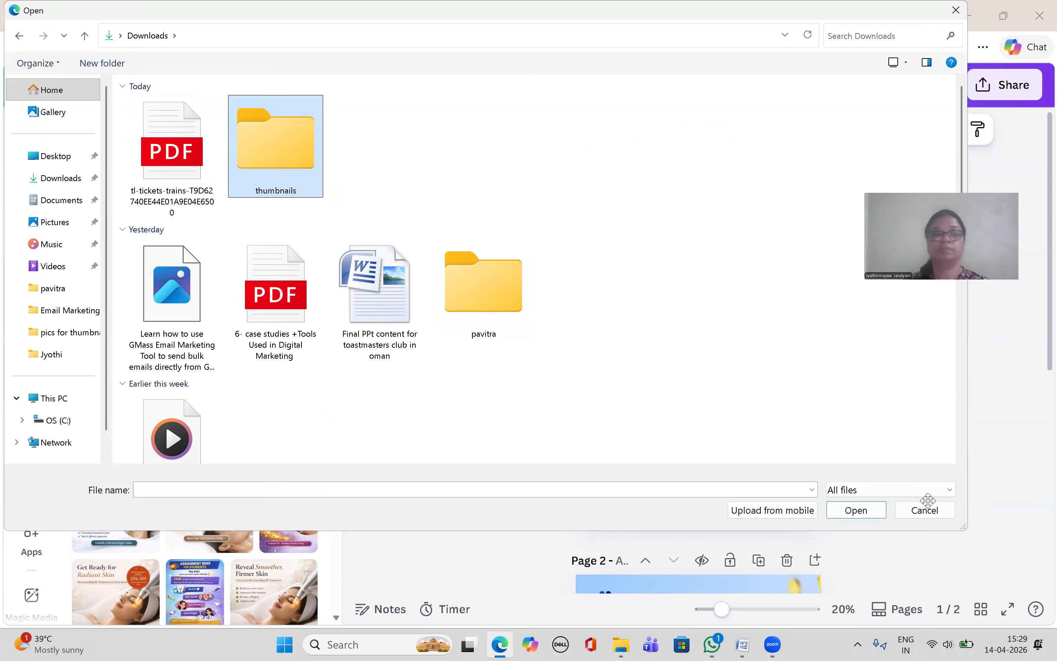
pyautogui.click(609, 352)
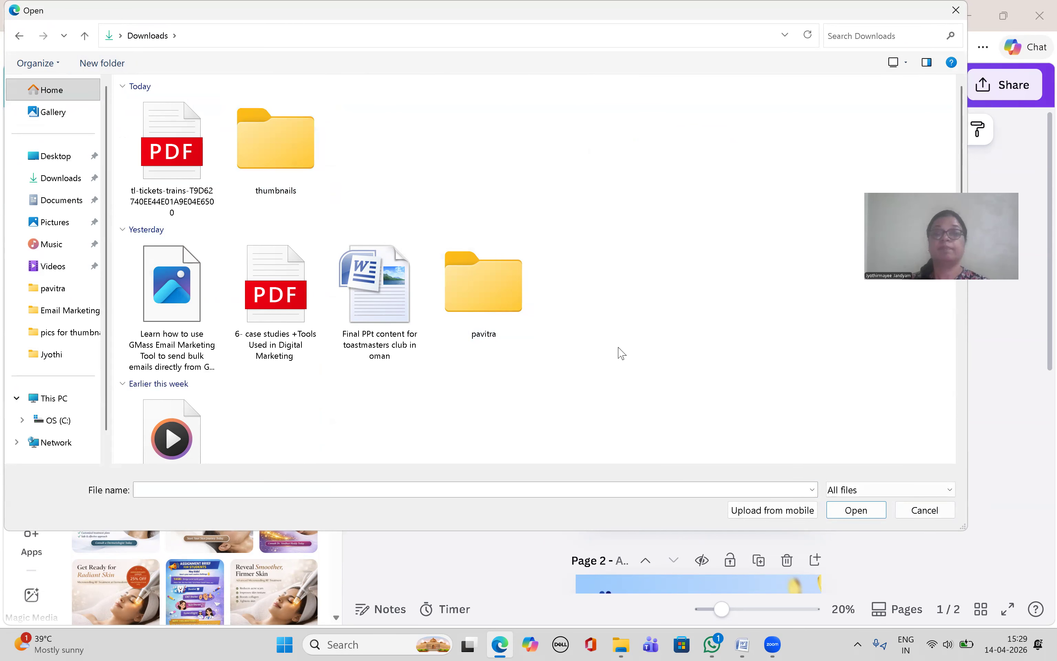
pyautogui.scroll(-3, 945, 190)
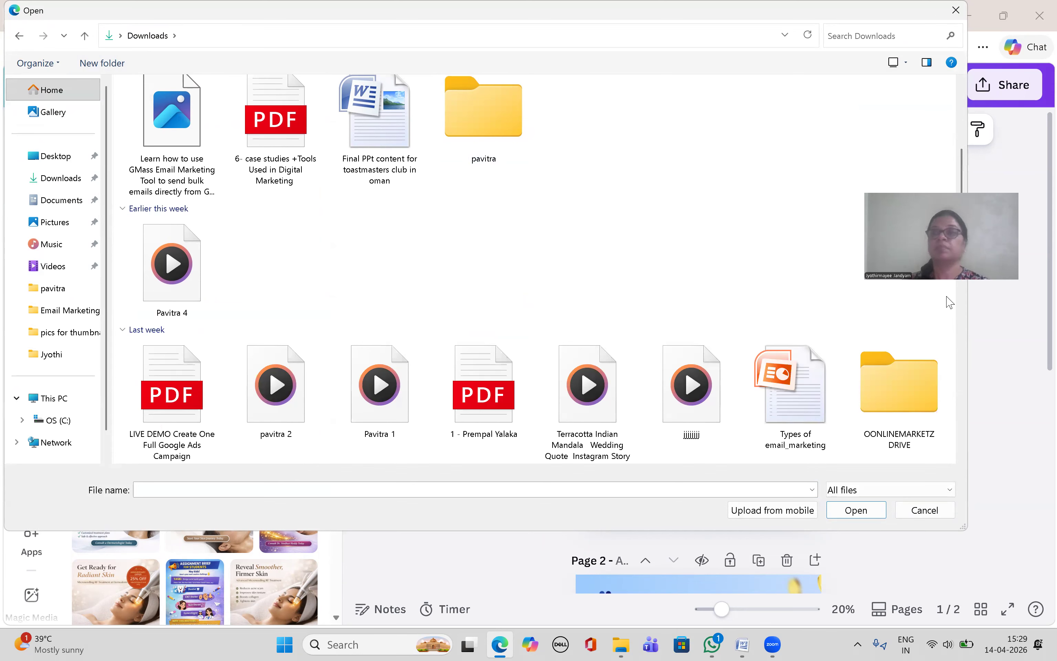
pyautogui.scroll(3, 949, 299)
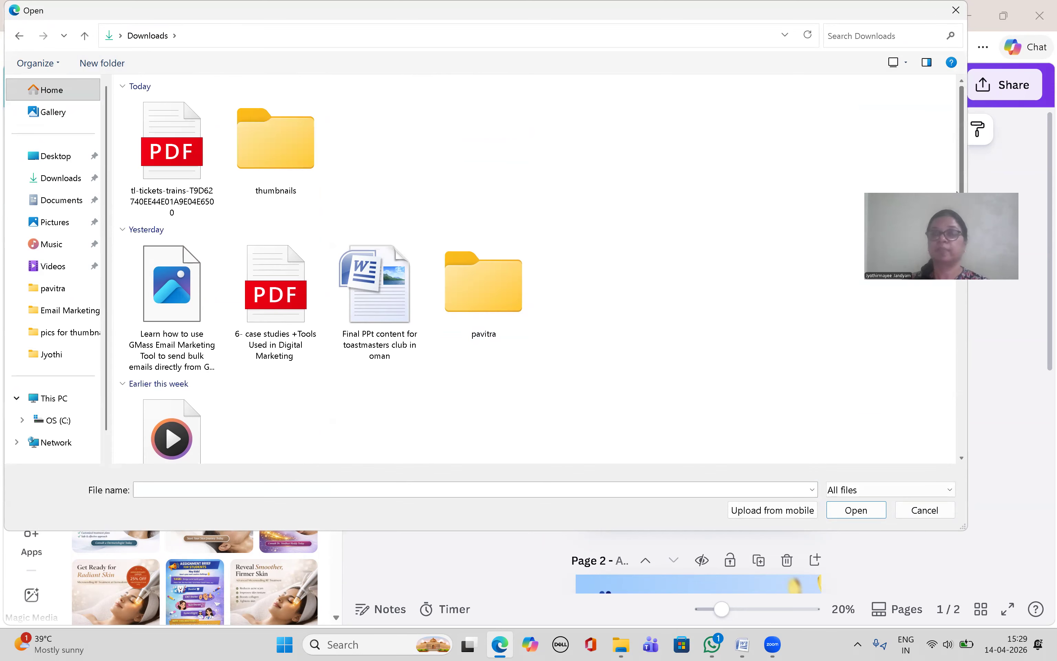
pyautogui.moveTo(964, 138); pyautogui.dragTo(954, 233)
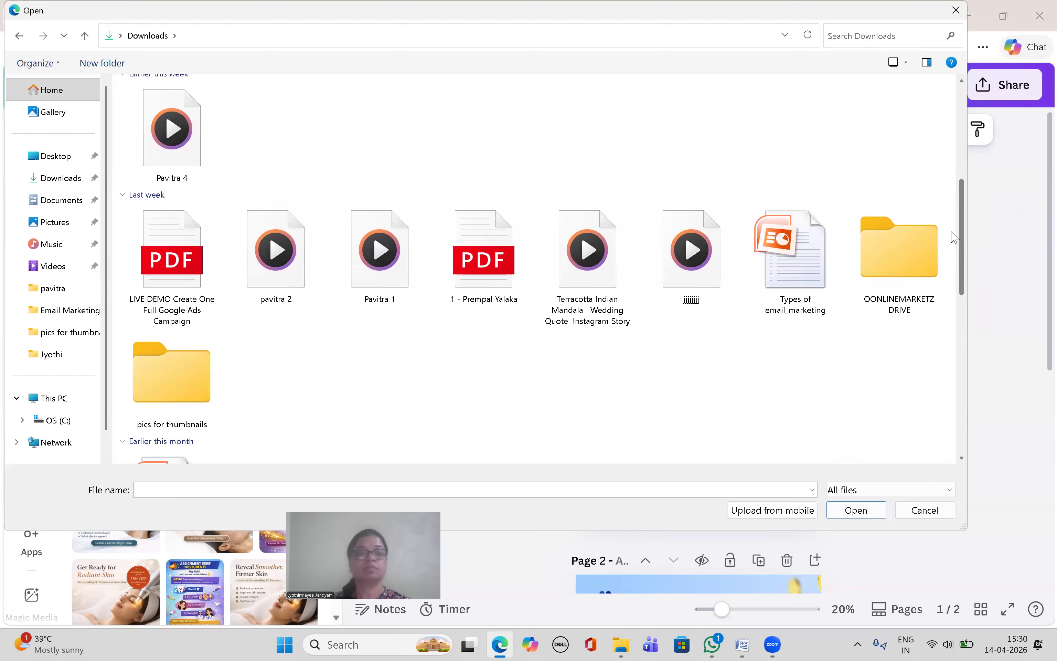
pyautogui.scroll(-2, 778, 284)
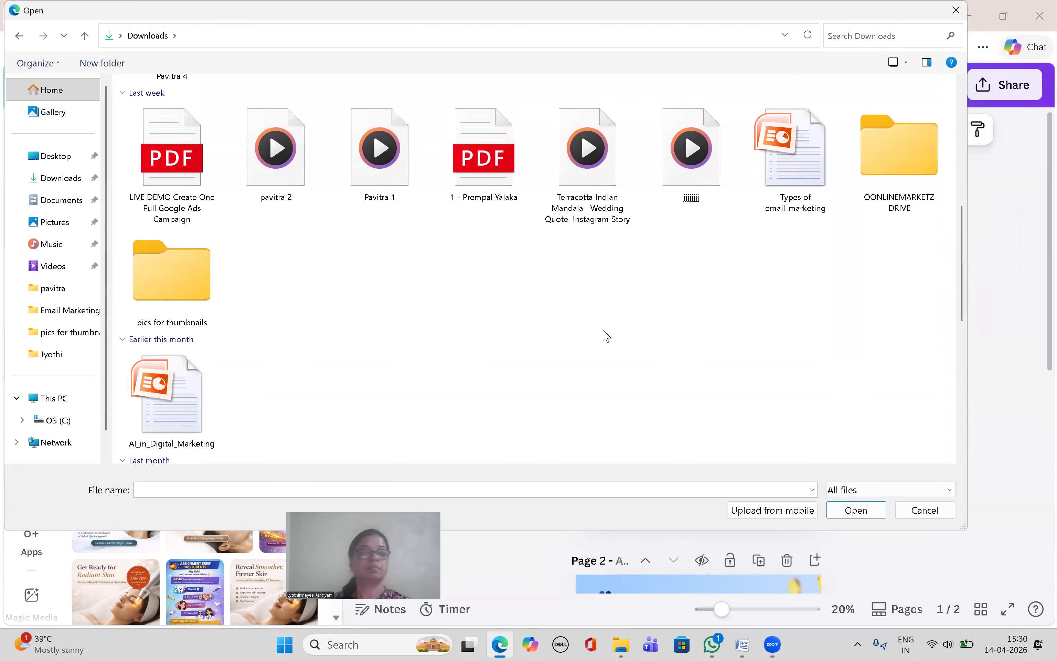
pyautogui.doubleClick(167, 295)
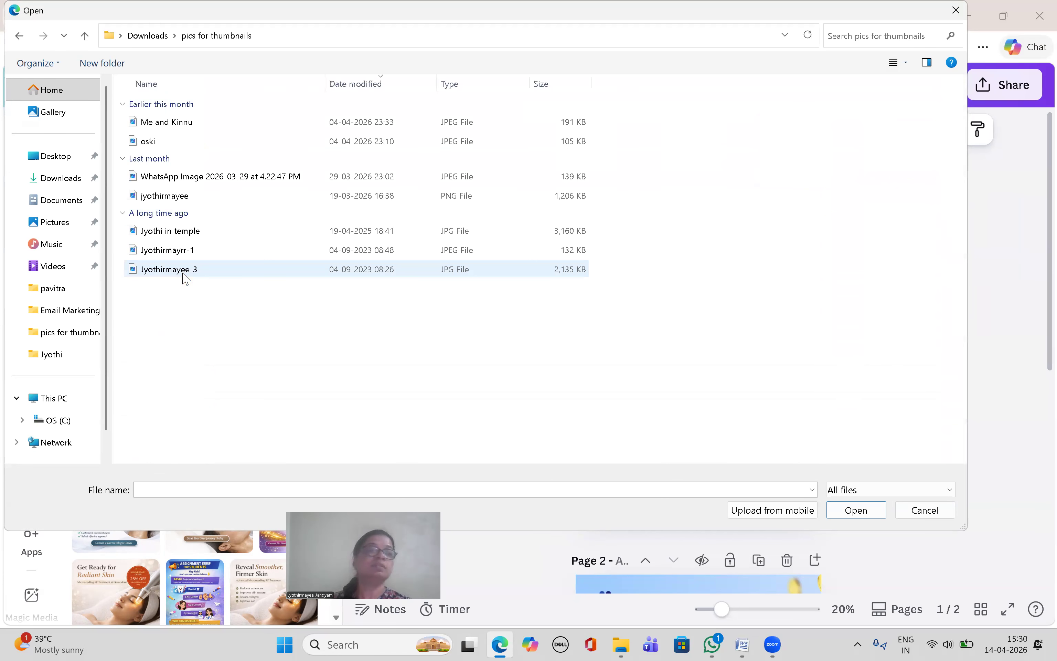
pyautogui.click(186, 270)
pyautogui.click(856, 510)
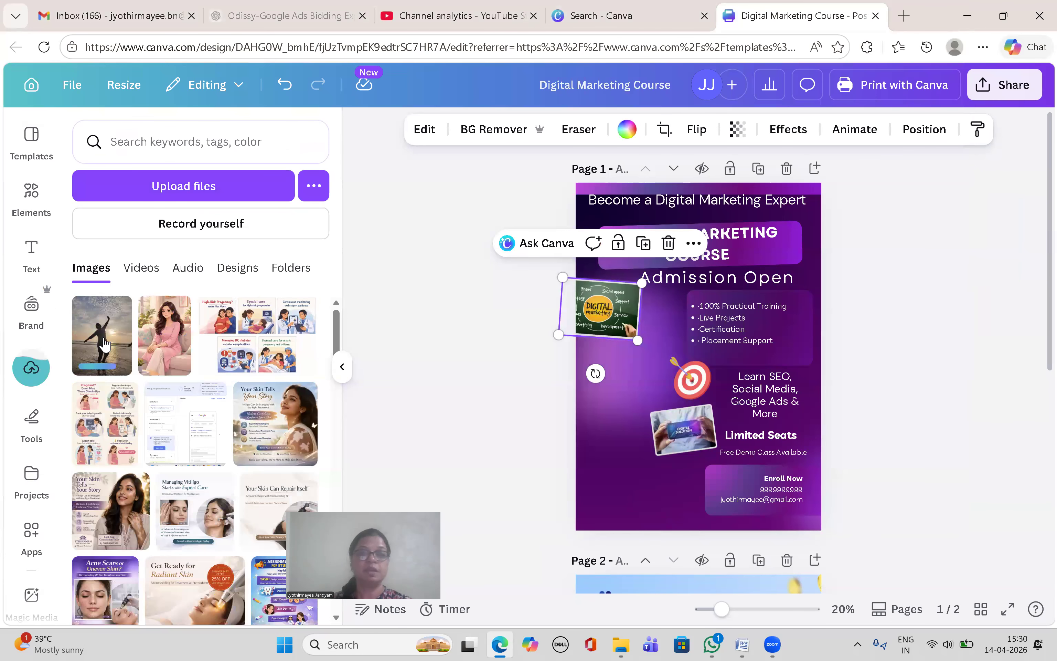
# Step: Move the sunset beach photo to the poster's lower left and run BG Remover on it
pyautogui.moveTo(651, 339); pyautogui.dragTo(585, 388)
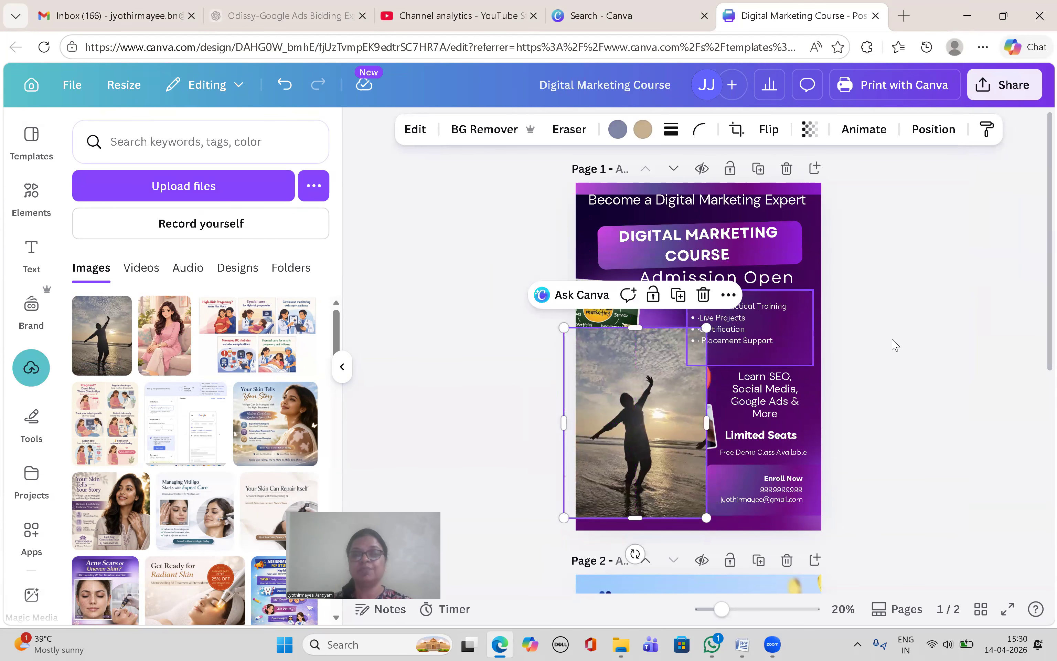
pyautogui.click(895, 345)
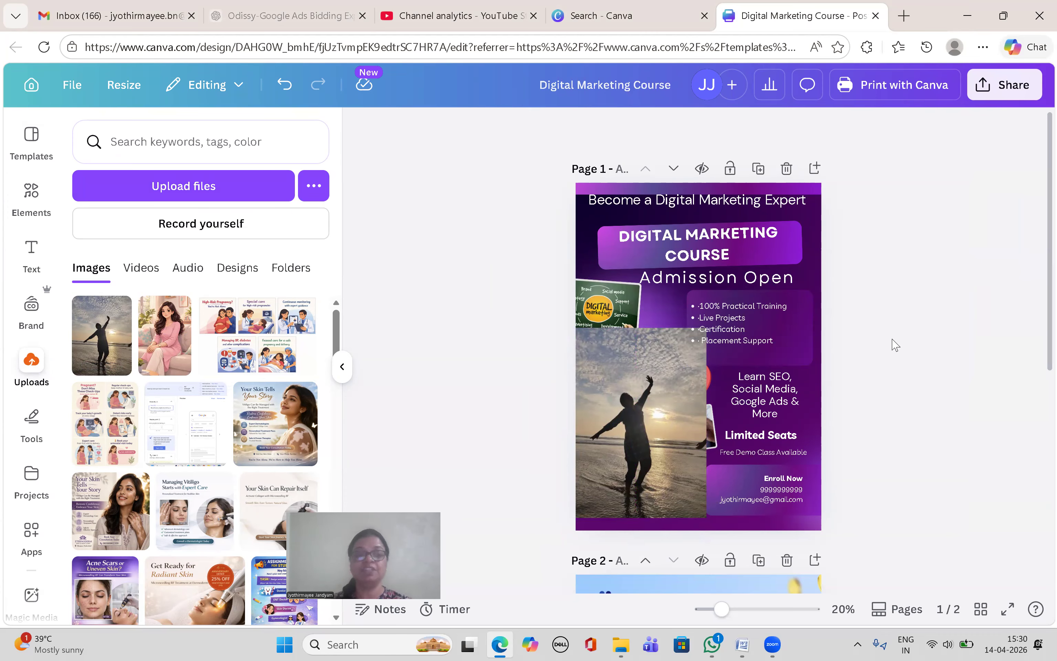
pyautogui.click(627, 360)
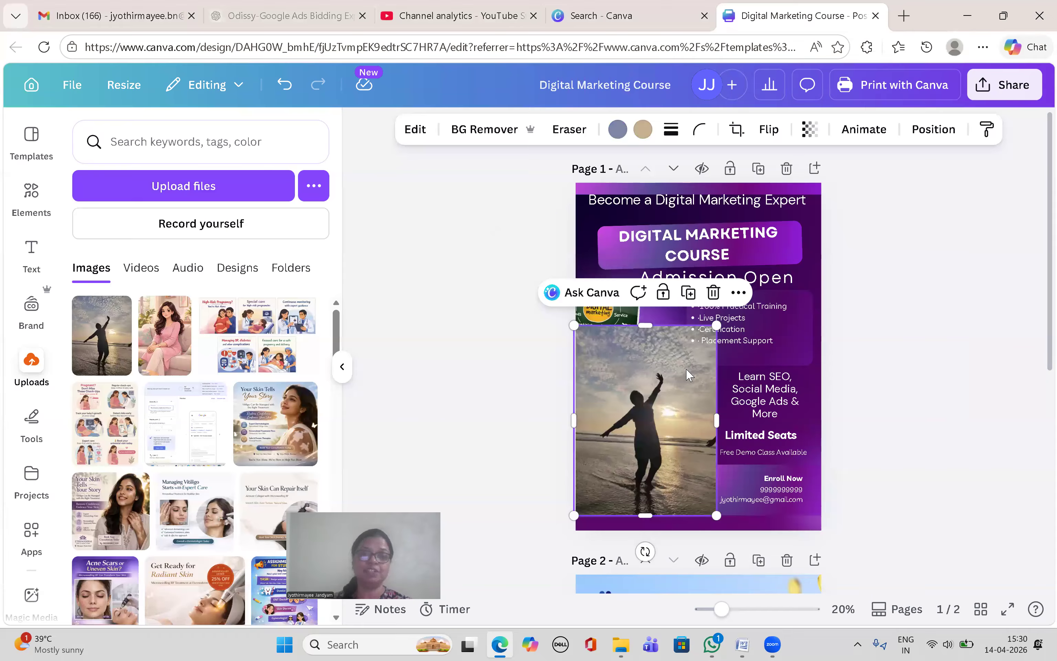
pyautogui.click(808, 269)
pyautogui.click(609, 355)
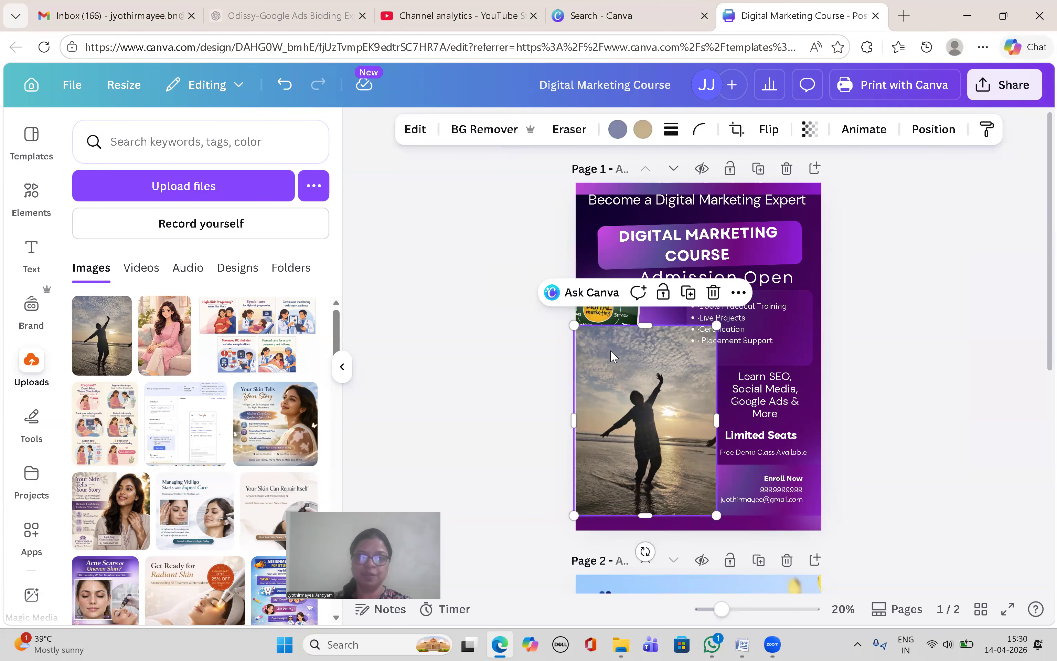
pyautogui.click(487, 130)
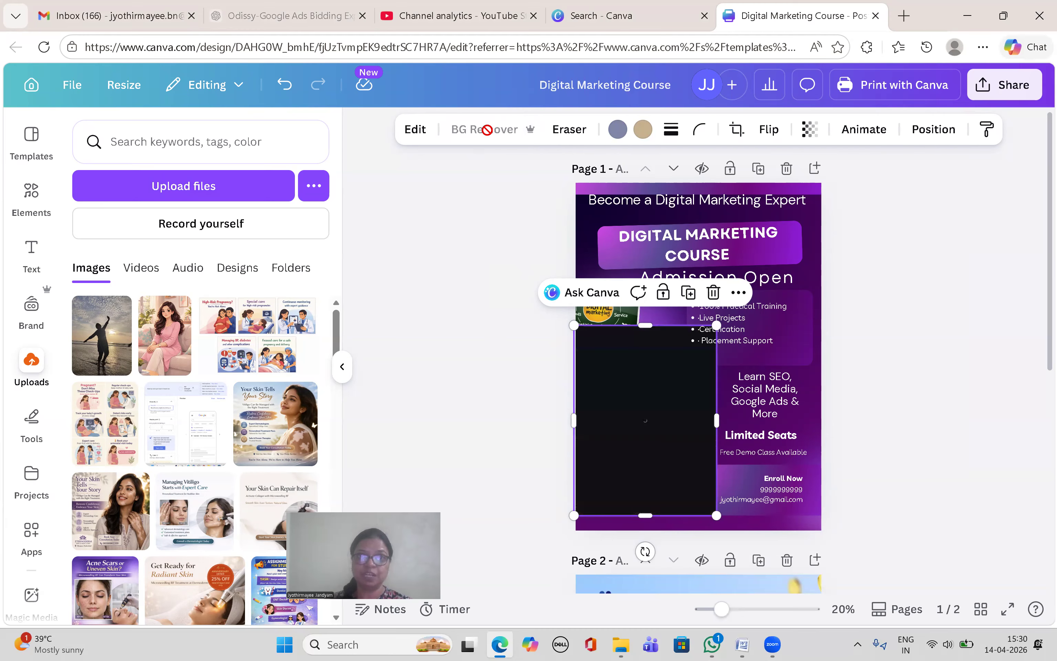